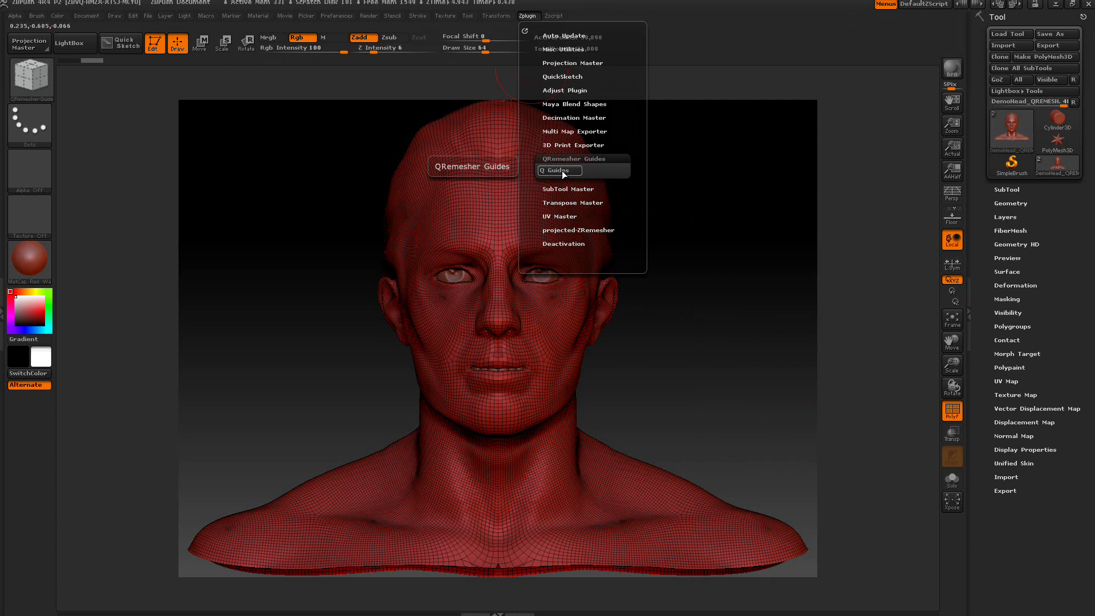
Open the QRemesher Guides plugin tools and isolate the head subtool with Solo mode.
{"action": "left_click", "coordinate": [561, 170]}
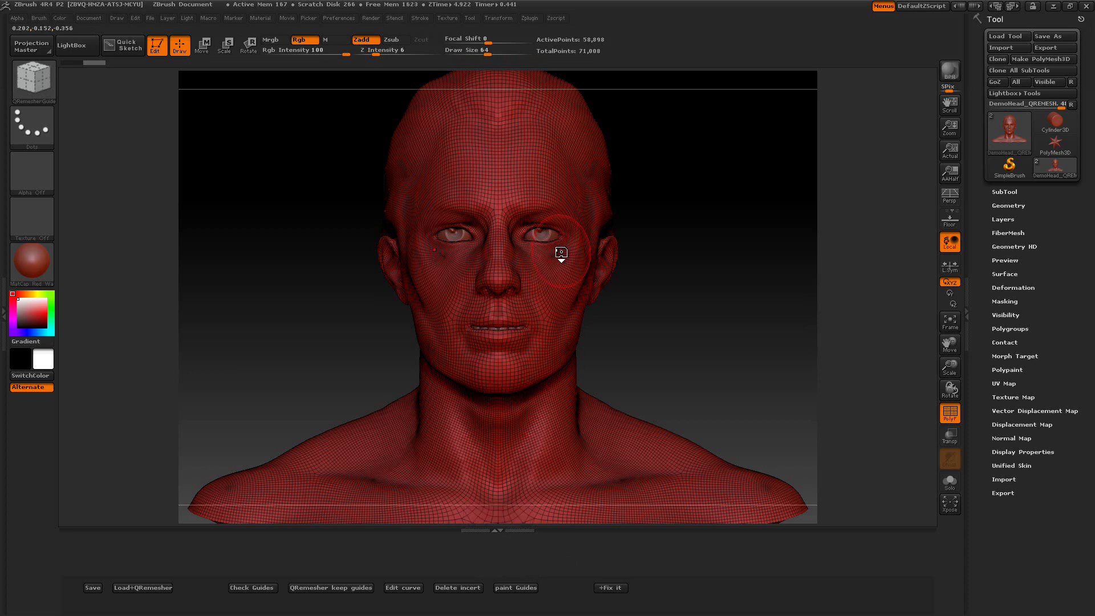
{"action": "key", "text": "ctrl"}
{"action": "left_click", "coordinate": [950, 481]}
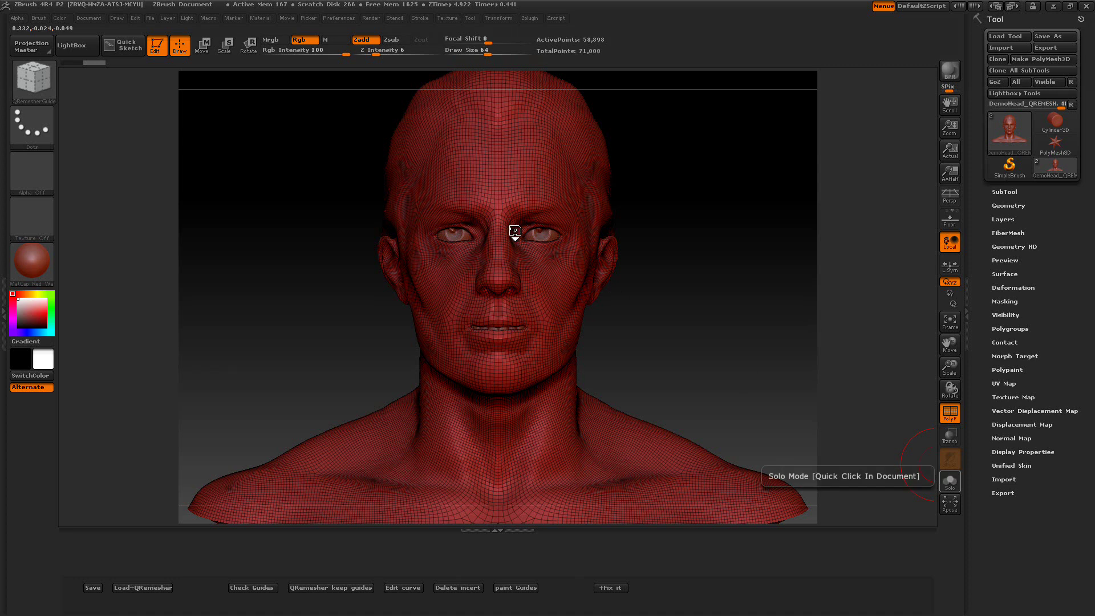
Mask the areas around both eyes symmetrically and generate painted guides from the mask.
{"action": "left_click_drag", "start_coordinate": [547, 237], "coordinate": [546, 231], "text": "ctrl"}
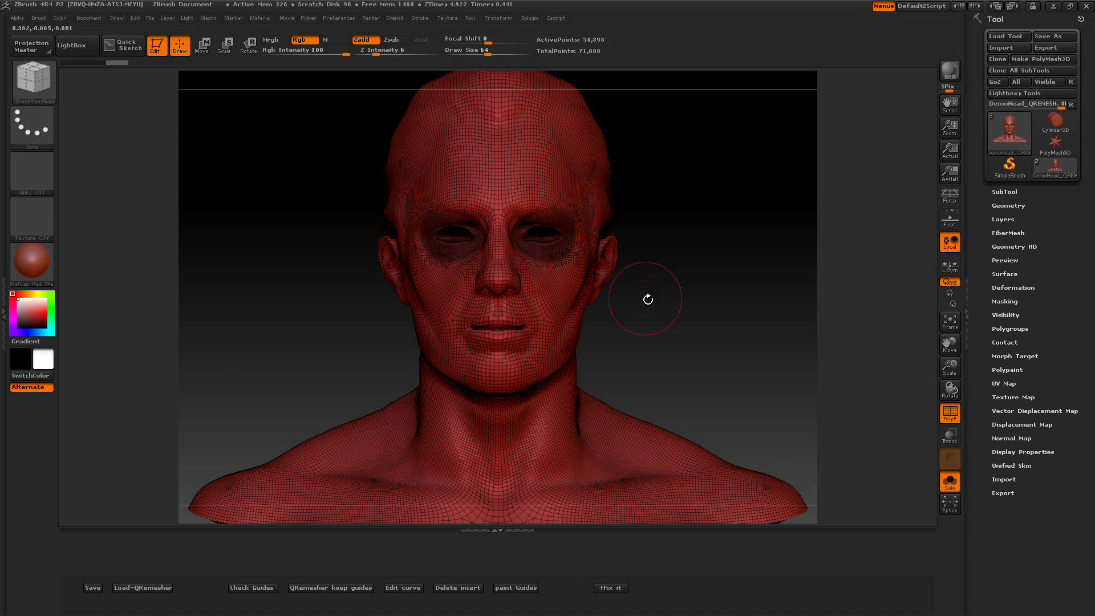
{"action": "left_click_drag", "start_coordinate": [652, 302], "coordinate": [651, 300], "text": "alt"}
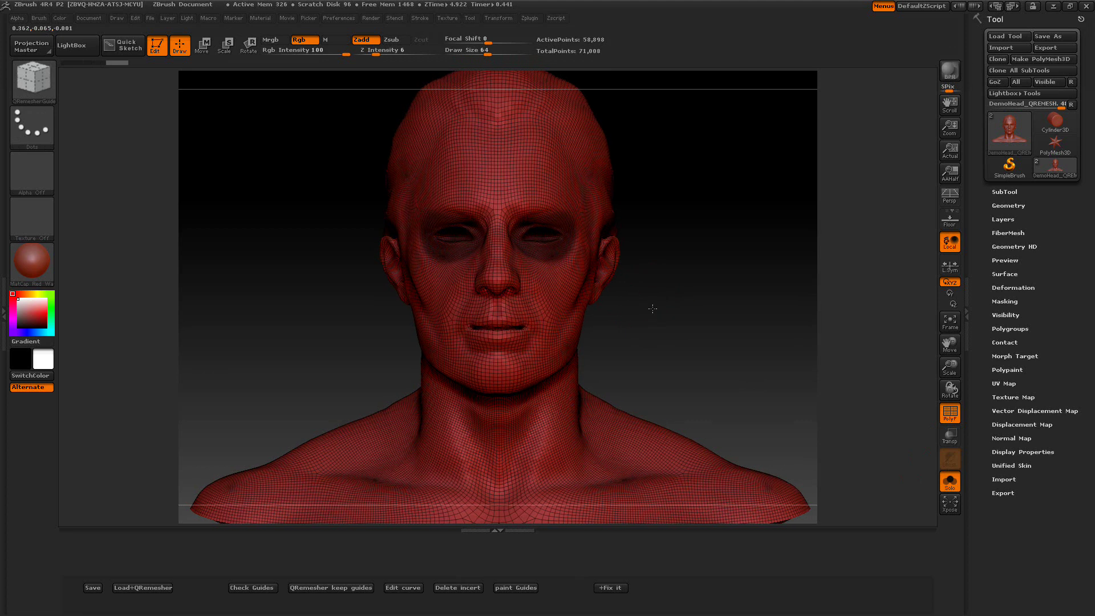
{"action": "left_click", "coordinate": [515, 588]}
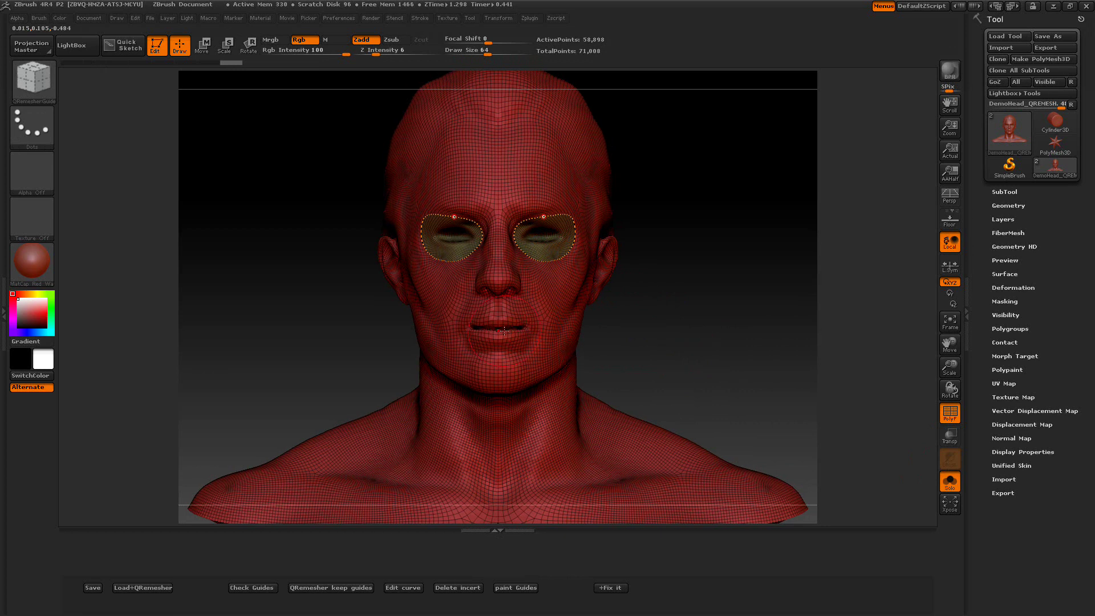
Mask the area around the mouth and lips and generate painted guides from the mask.
{"action": "mouse_move", "coordinate": [501, 331]}
{"action": "left_mouse_down", "text": "ctrl"}
{"action": "mouse_move", "coordinate": [528, 337]}
{"action": "mouse_move", "coordinate": [468, 342]}
{"action": "mouse_move", "coordinate": [530, 342]}
{"action": "left_mouse_up", "text": "ctrl"}
{"action": "left_click", "coordinate": [508, 588]}
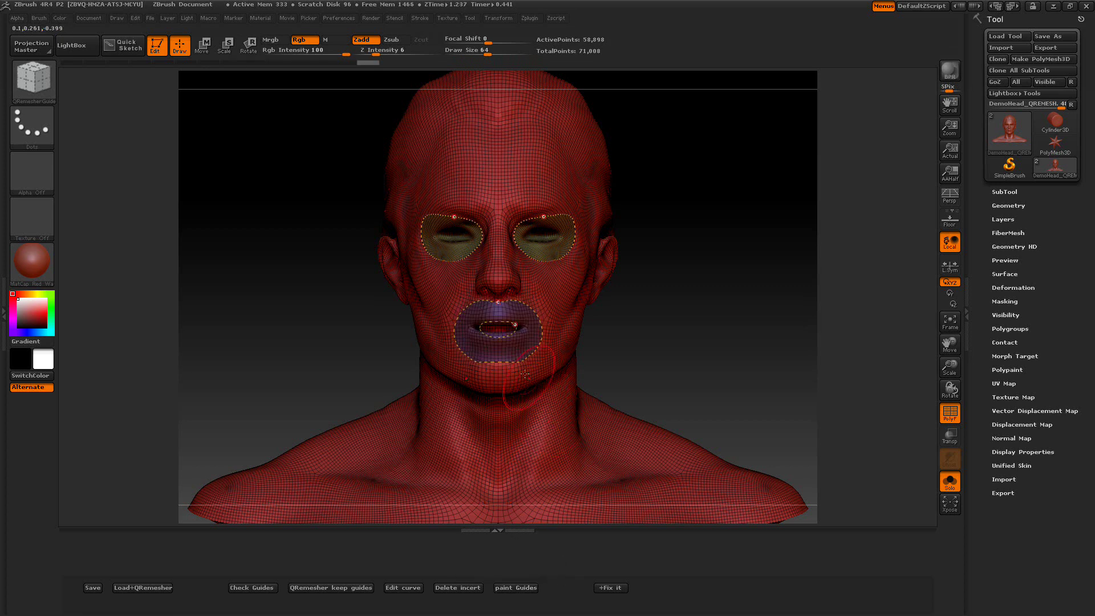
Isolate the polygroup around the mouth, inspect it from an angle, and show the whole head again.
{"action": "left_click", "coordinate": [479, 326]}
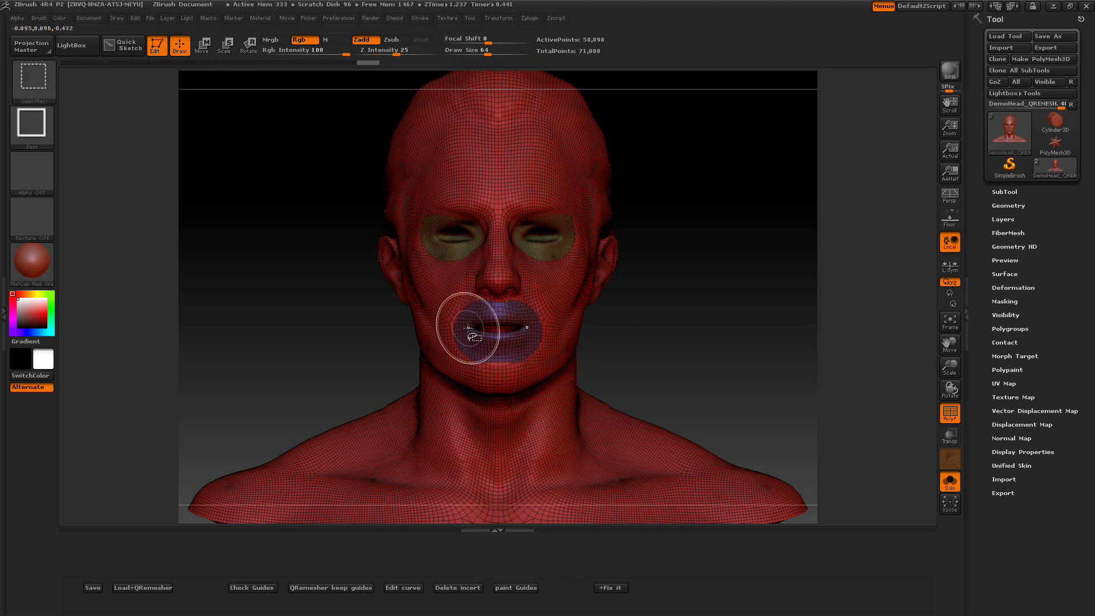
{"action": "left_click", "coordinate": [477, 324], "text": "ctrl+shift"}
{"action": "mouse_move", "coordinate": [664, 367]}
{"action": "left_mouse_down"}
{"action": "mouse_move", "coordinate": [588, 369]}
{"action": "mouse_move", "coordinate": [605, 369]}
{"action": "mouse_move", "coordinate": [592, 370]}
{"action": "mouse_move", "coordinate": [567, 427]}
{"action": "left_mouse_up"}
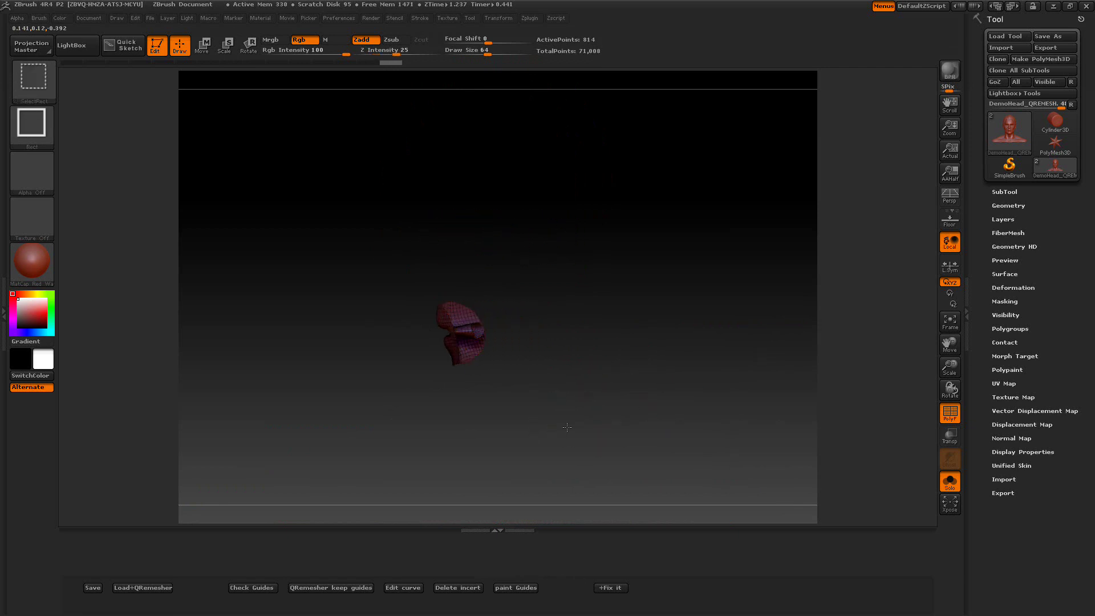
{"action": "left_click", "coordinate": [566, 427], "text": "ctrl+shift"}
{"action": "left_click_drag", "start_coordinate": [429, 439], "coordinate": [447, 432]}
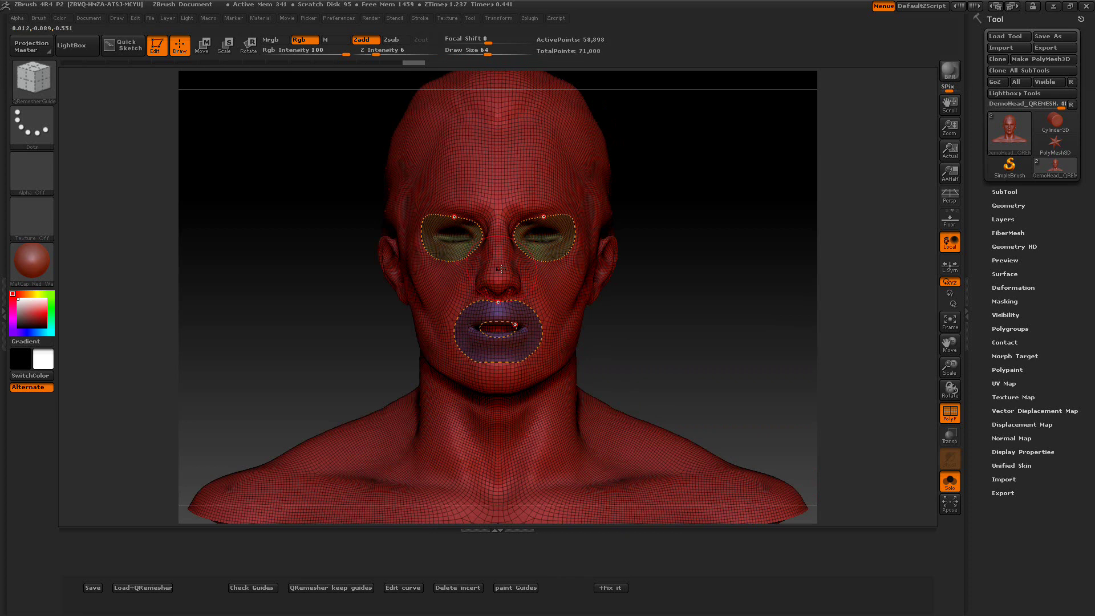
Mask the nose and the areas extending under the eyes, and generate painted guides from the mask.
{"action": "key", "text": "ctrl"}
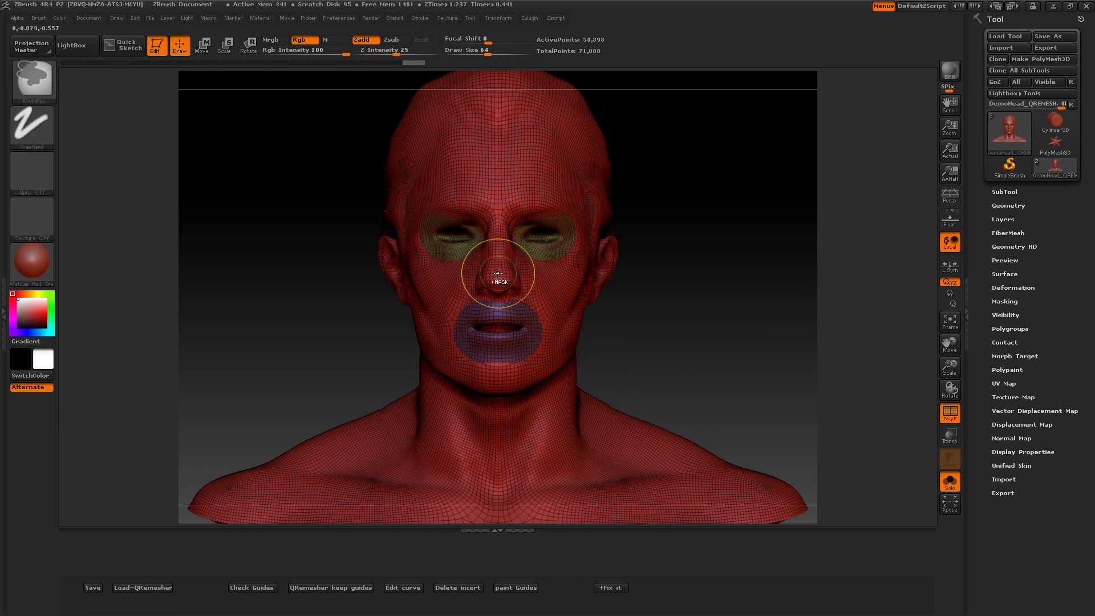
{"action": "mouse_move", "coordinate": [497, 273]}
{"action": "left_mouse_down", "text": "ctrl"}
{"action": "mouse_move", "coordinate": [491, 256]}
{"action": "mouse_move", "coordinate": [487, 294]}
{"action": "left_mouse_up", "text": "ctrl"}
{"action": "mouse_move", "coordinate": [488, 251]}
{"action": "left_mouse_down", "text": "ctrl"}
{"action": "mouse_move", "coordinate": [494, 221]}
{"action": "mouse_move", "coordinate": [473, 242]}
{"action": "mouse_move", "coordinate": [457, 241]}
{"action": "left_mouse_up", "text": "ctrl"}
{"action": "key", "text": "ctrl+w"}
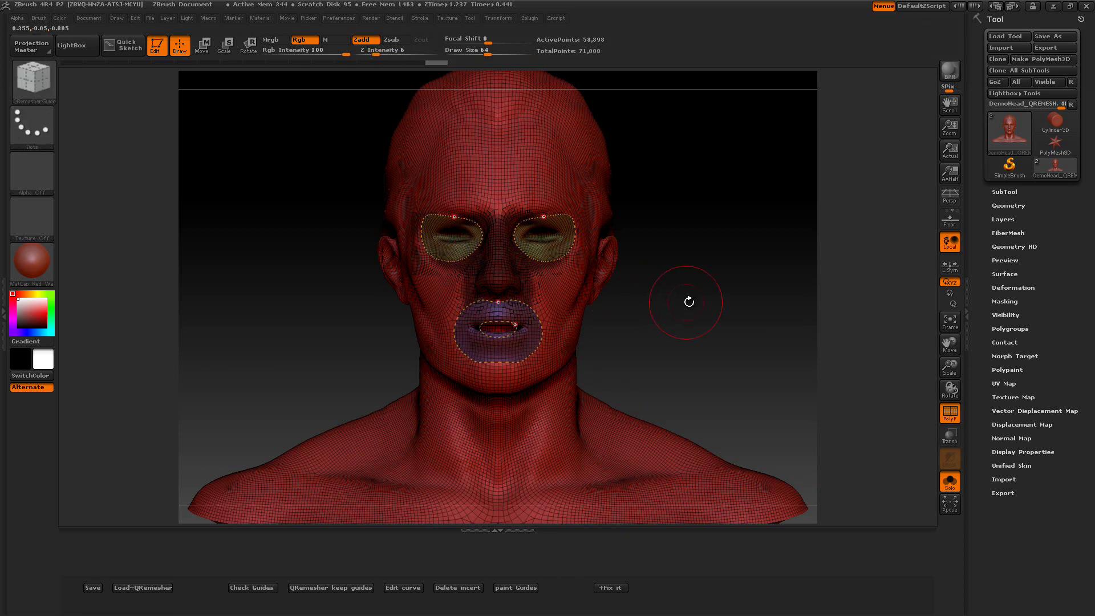
{"action": "left_click", "coordinate": [516, 588]}
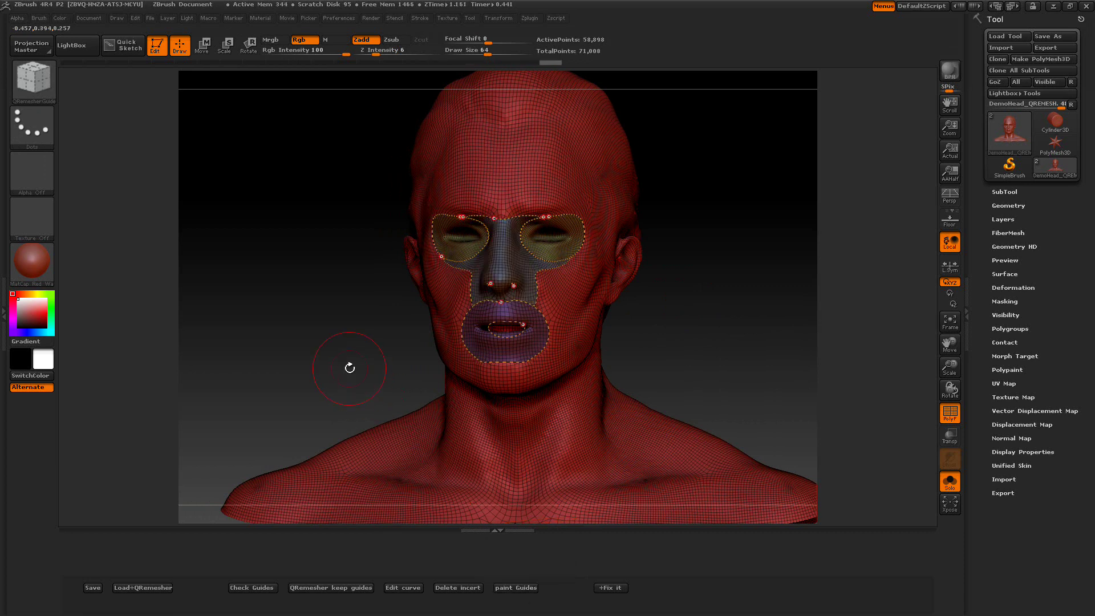
Reduce the draw size to 34, mask both eyelids symmetrically, and generate painted guides from the mask.
{"action": "left_click_drag", "start_coordinate": [341, 331], "coordinate": [340, 333]}
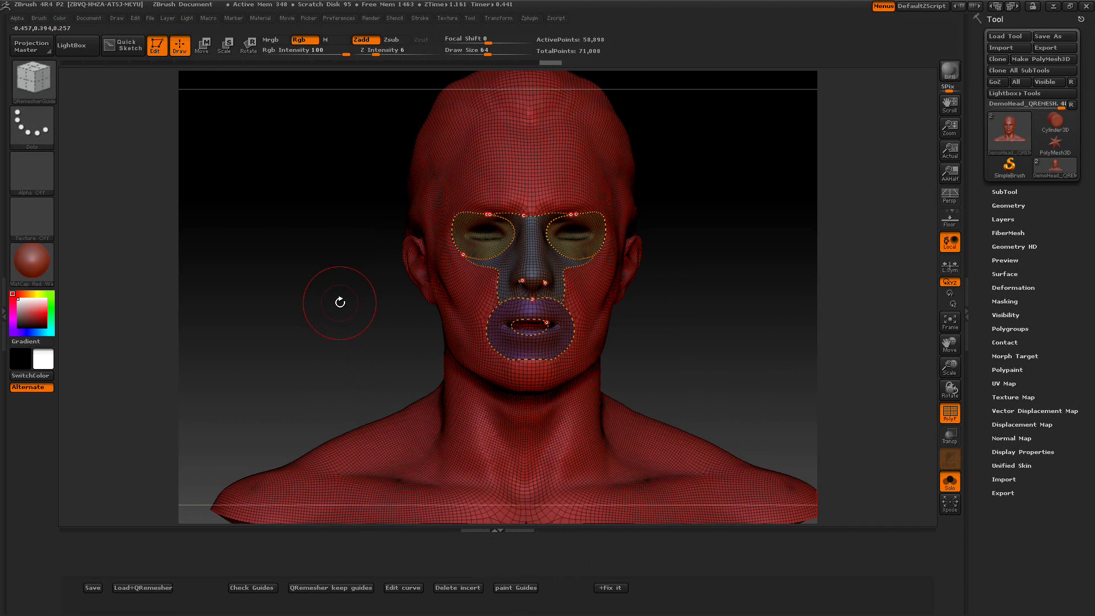
{"action": "left_click_drag", "start_coordinate": [340, 302], "coordinate": [468, 246], "text": "alt"}
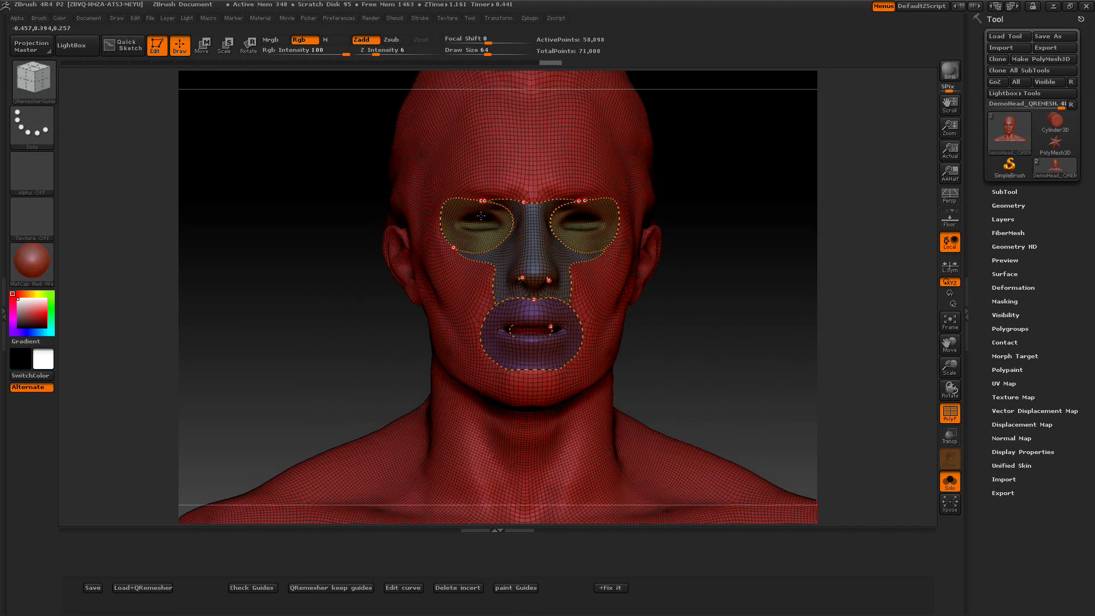
{"action": "left_click_drag", "start_coordinate": [488, 50], "coordinate": [485, 50]}
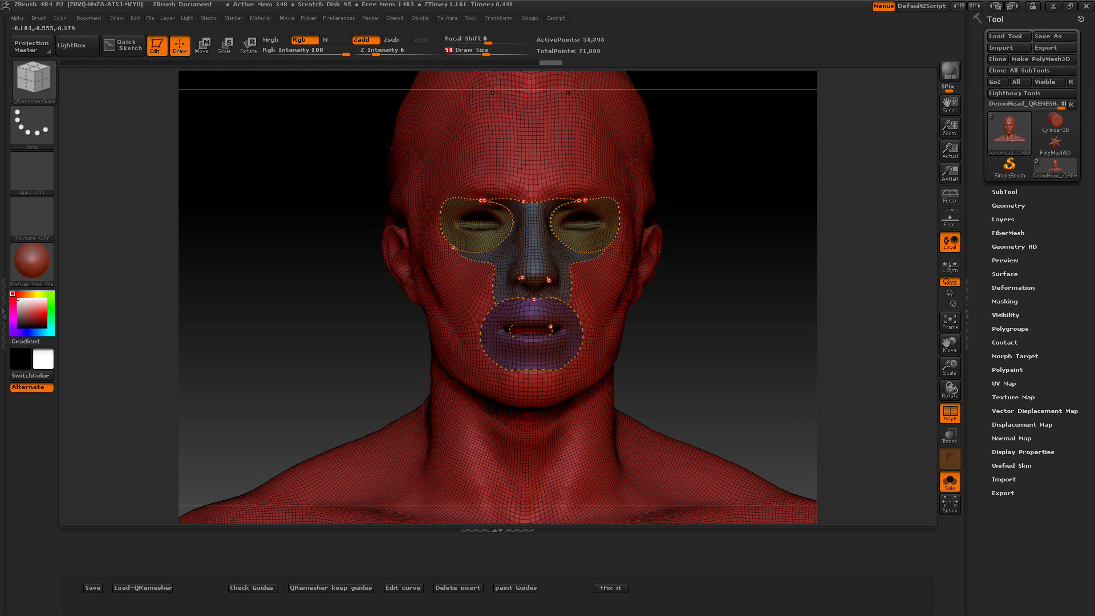
{"action": "left_click_drag", "start_coordinate": [486, 50], "coordinate": [476, 50]}
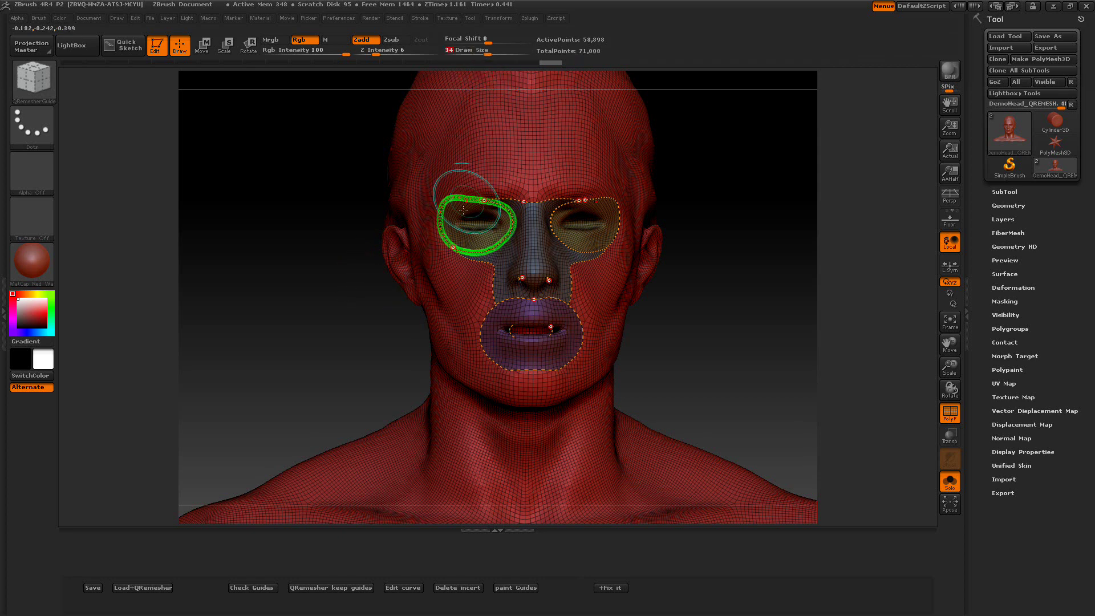
{"action": "key", "text": "ctrl"}
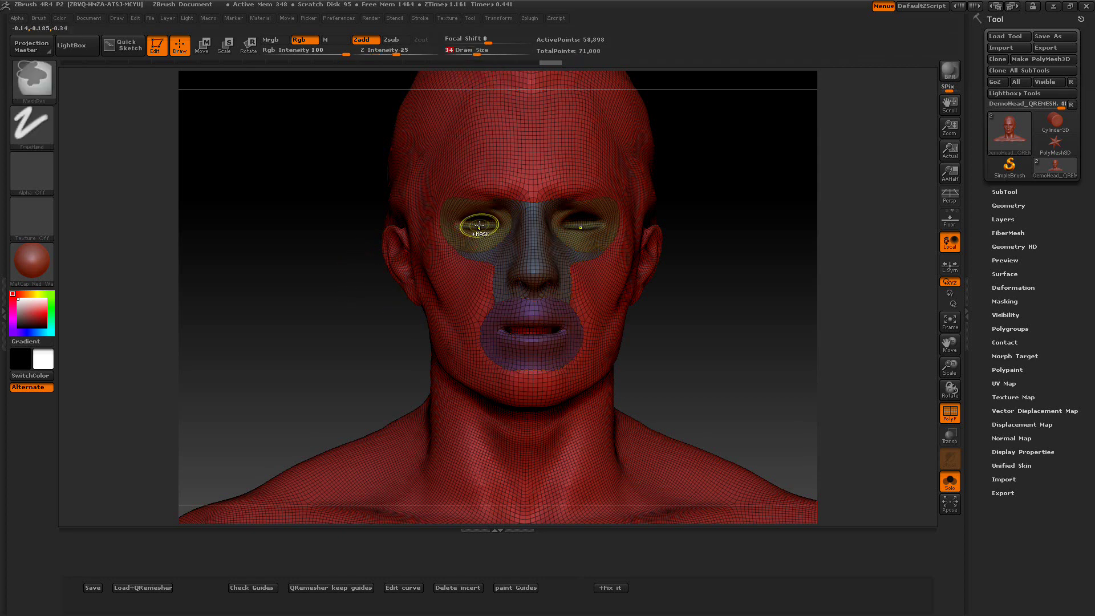
{"action": "left_click", "coordinate": [479, 226], "text": "ctrl"}
{"action": "left_click", "coordinate": [502, 589]}
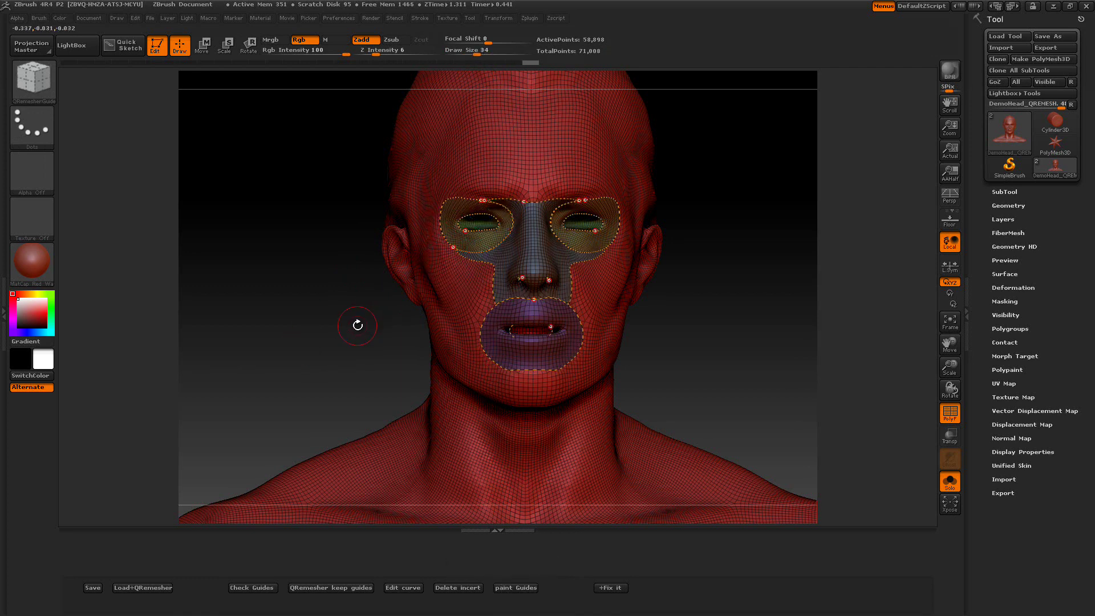
Isolate the polygroup surrounding the eyes, inspect its loops from an angle, and show the whole head again.
{"action": "left_click", "coordinate": [507, 245], "text": "ctrl+shift"}
{"action": "left_click", "coordinate": [708, 258], "text": "ctrl+shift"}
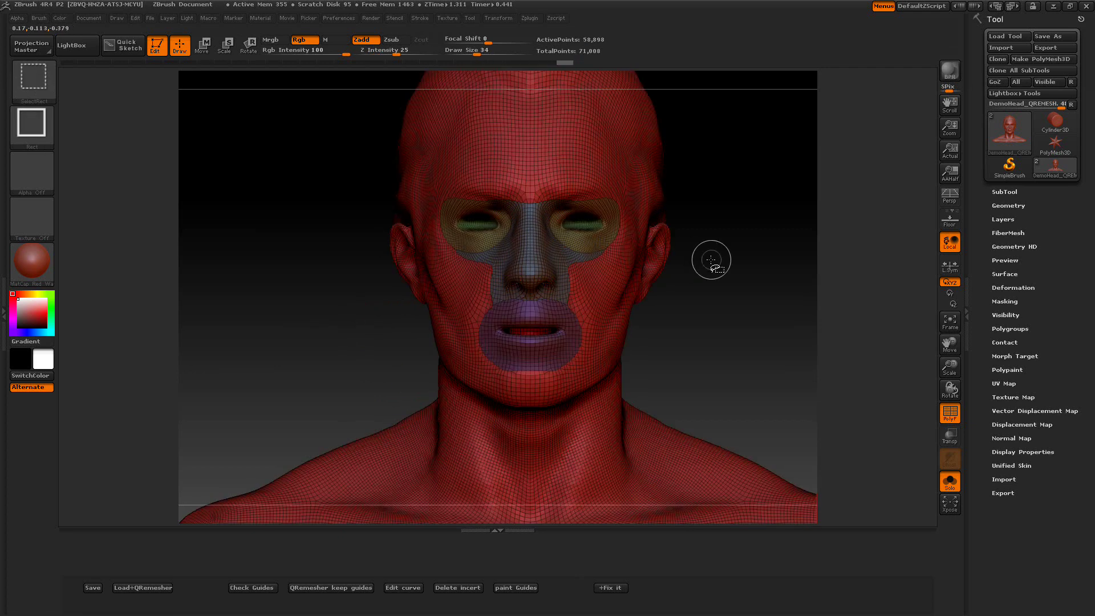
{"action": "left_click", "coordinate": [603, 236], "text": "ctrl+shift"}
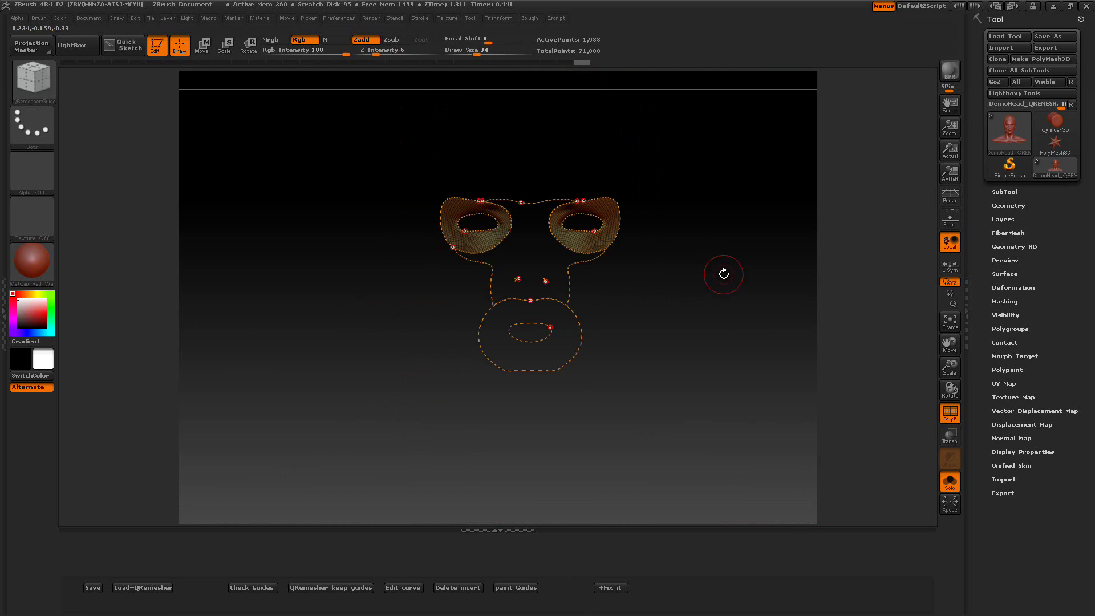
{"action": "left_click_drag", "start_coordinate": [676, 317], "coordinate": [696, 322]}
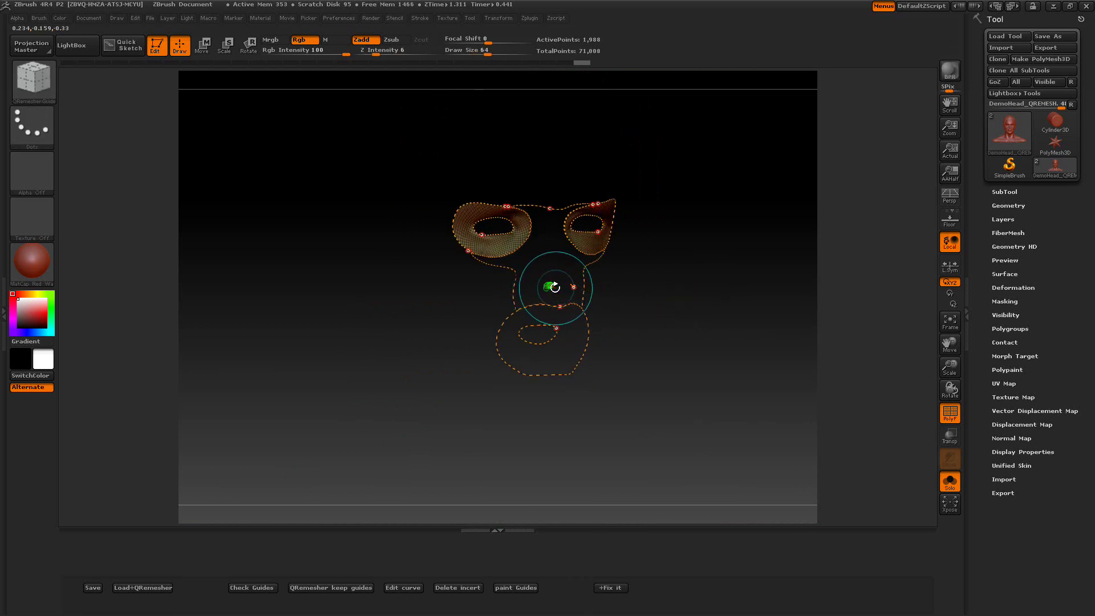
{"action": "key", "text": "bracketright"}
{"action": "key", "text": "bracketright"}
{"action": "key", "text": "bracketright"}
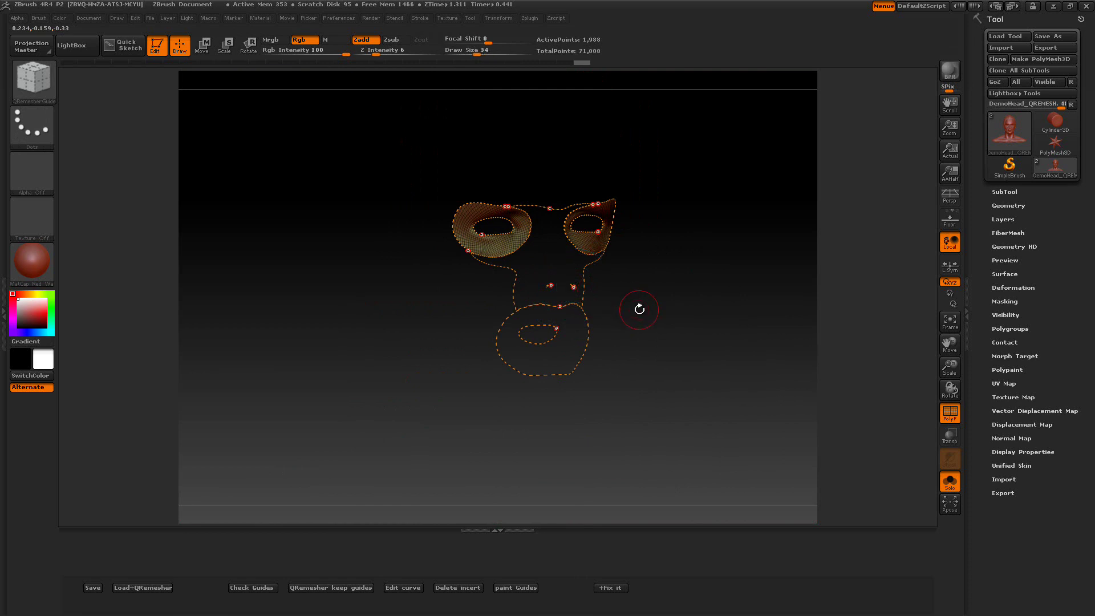
{"action": "key", "text": "bracketleft"}
{"action": "key", "text": "bracketleft"}
{"action": "key", "text": "bracketleft"}
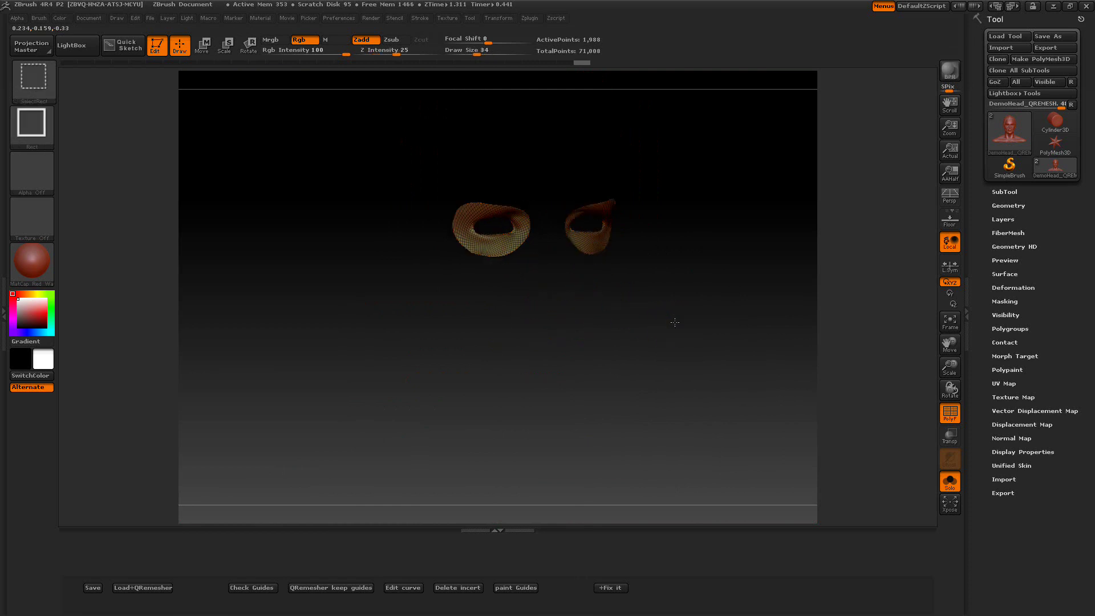
{"action": "left_click", "coordinate": [680, 320], "text": "ctrl+shift"}
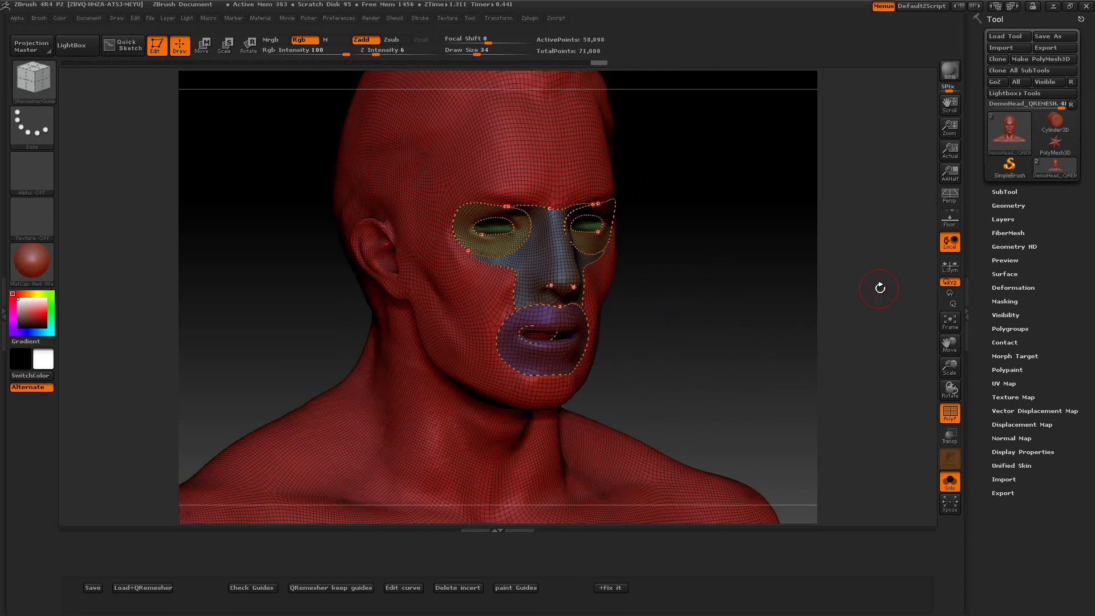
Open the Modify Topology options of the head's geometry and frame the whole bust from the front.
{"action": "left_click", "coordinate": [1004, 206]}
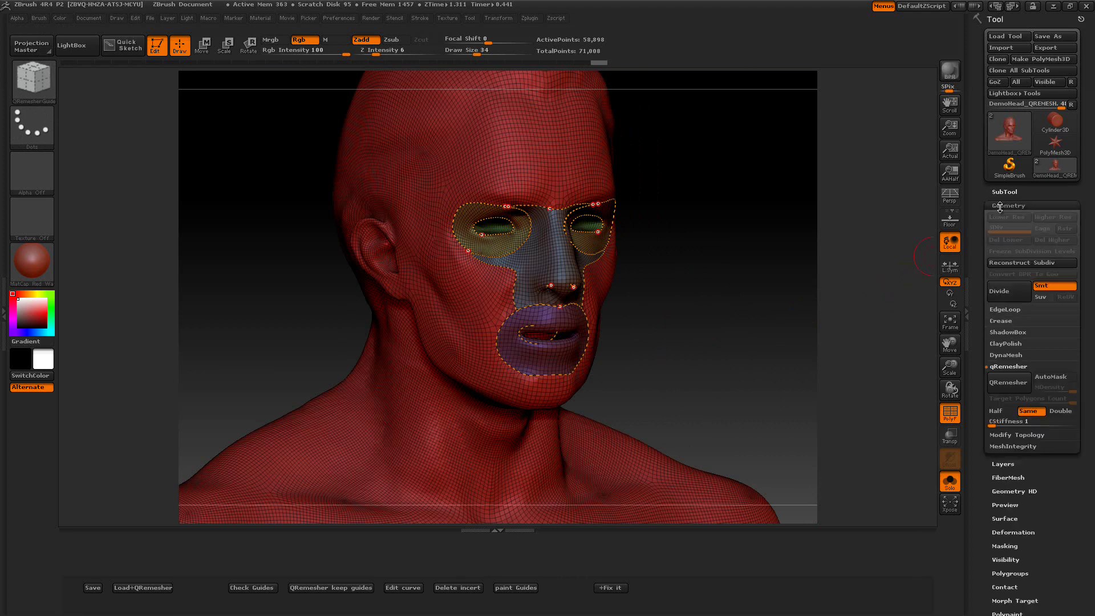
{"action": "left_click", "coordinate": [1001, 435]}
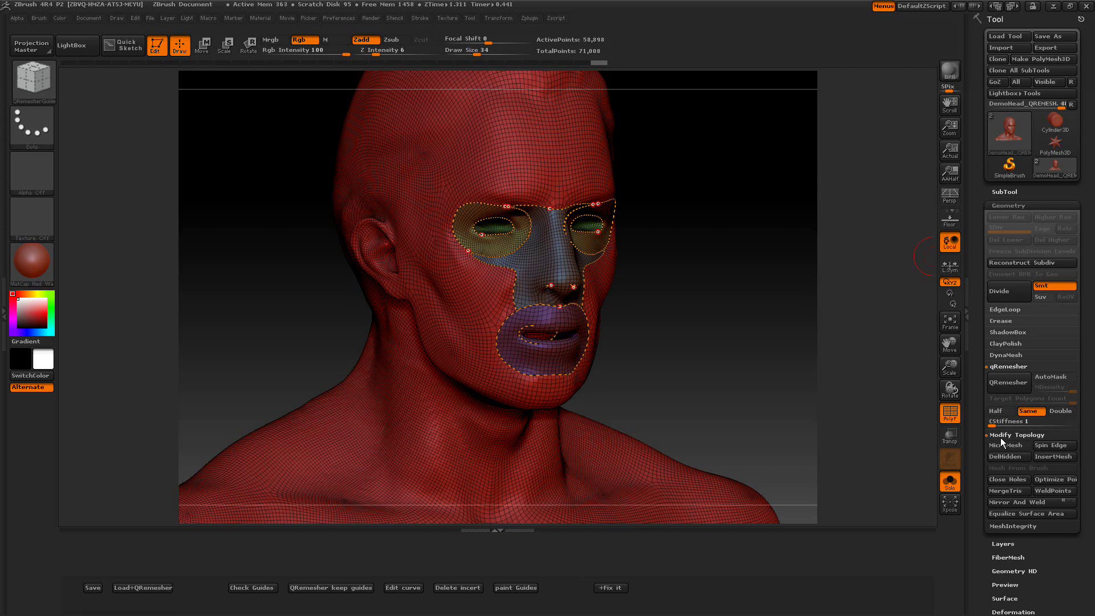
{"action": "left_click_drag", "start_coordinate": [738, 264], "coordinate": [722, 264]}
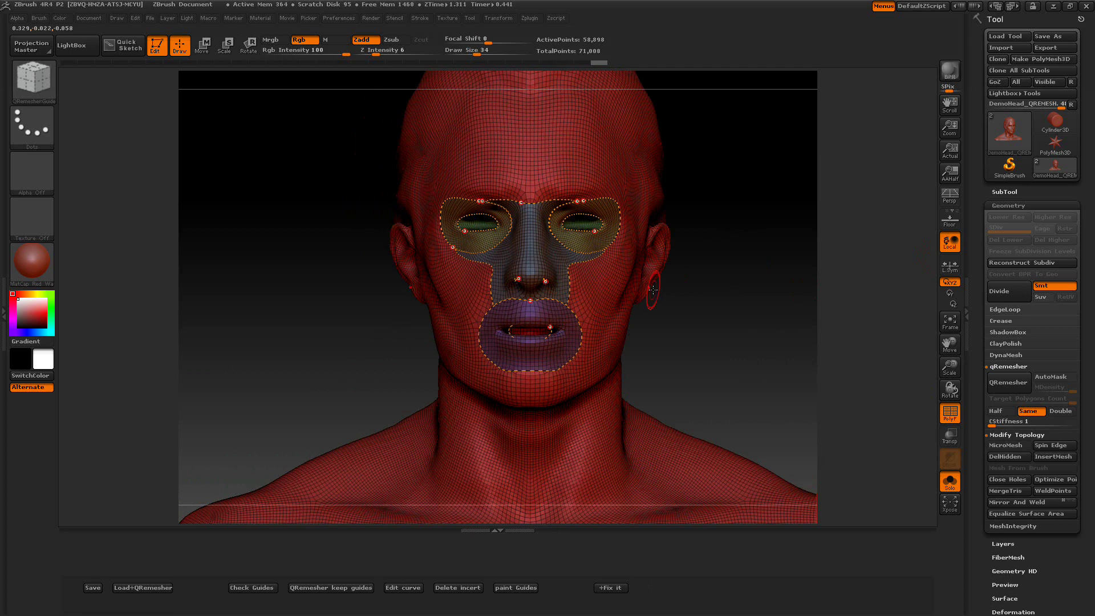
{"action": "key", "text": "f"}
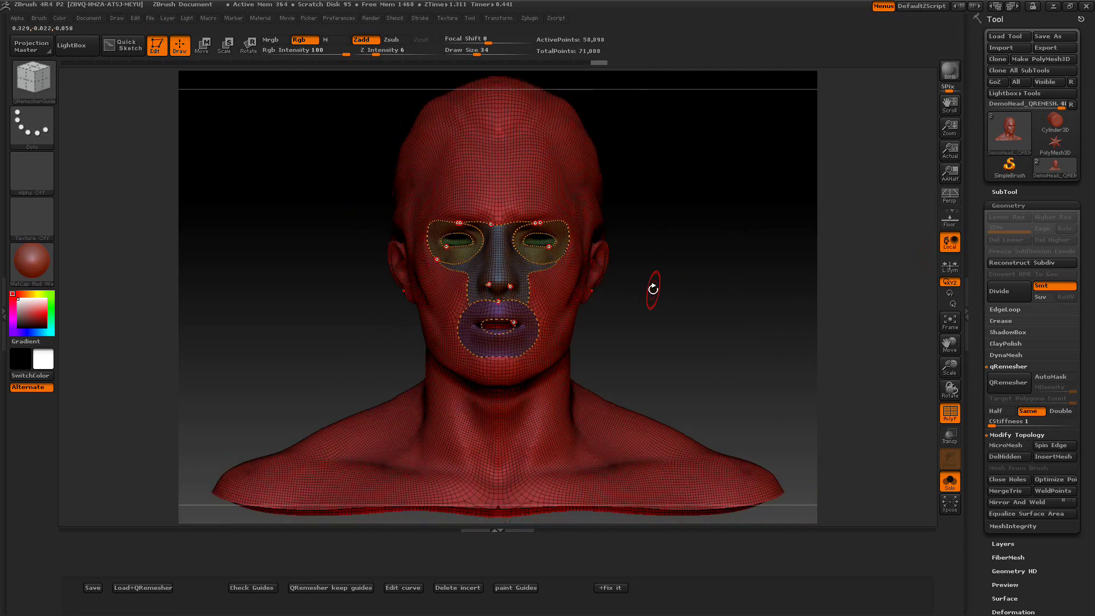
Clear the guide curves from the head and combine all visible polygons into a single polygroup with GroupVisible.
{"action": "left_click", "coordinate": [563, 302]}
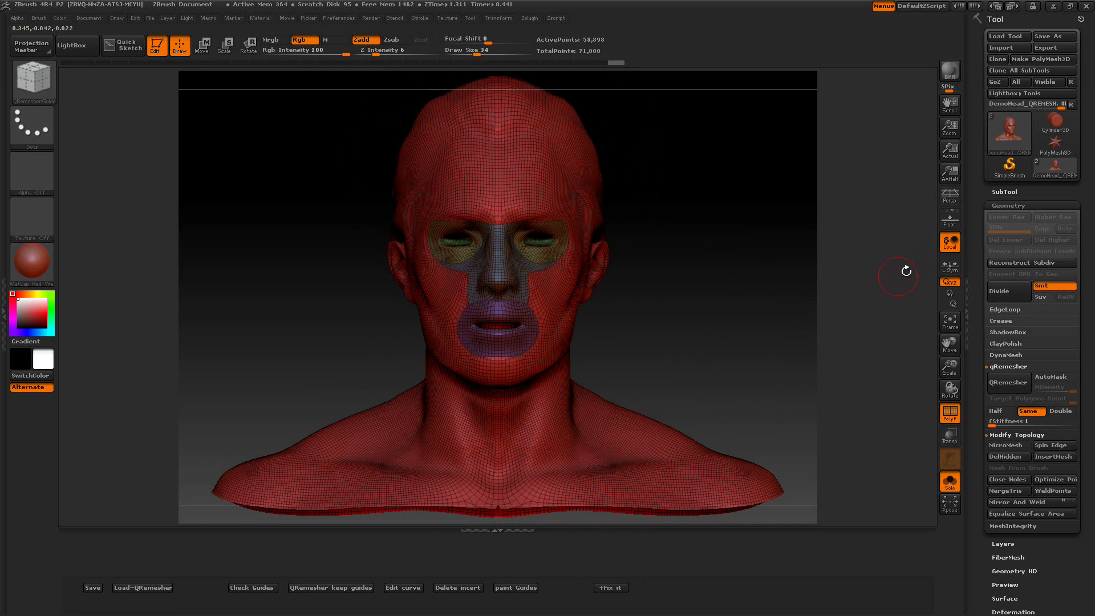
{"action": "left_click", "coordinate": [1007, 204]}
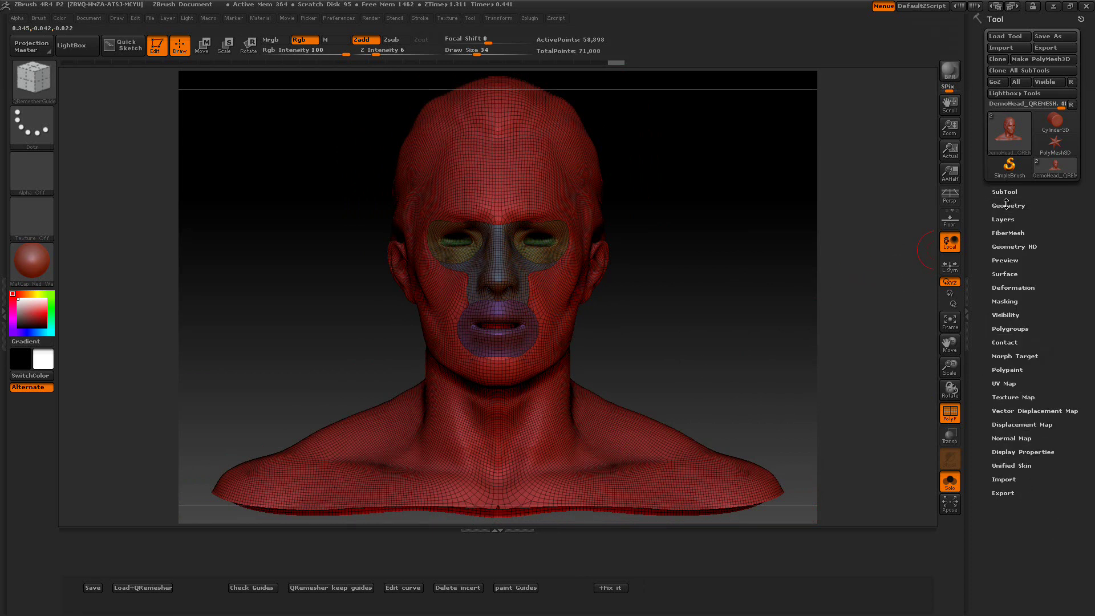
{"action": "left_click", "coordinate": [1004, 326]}
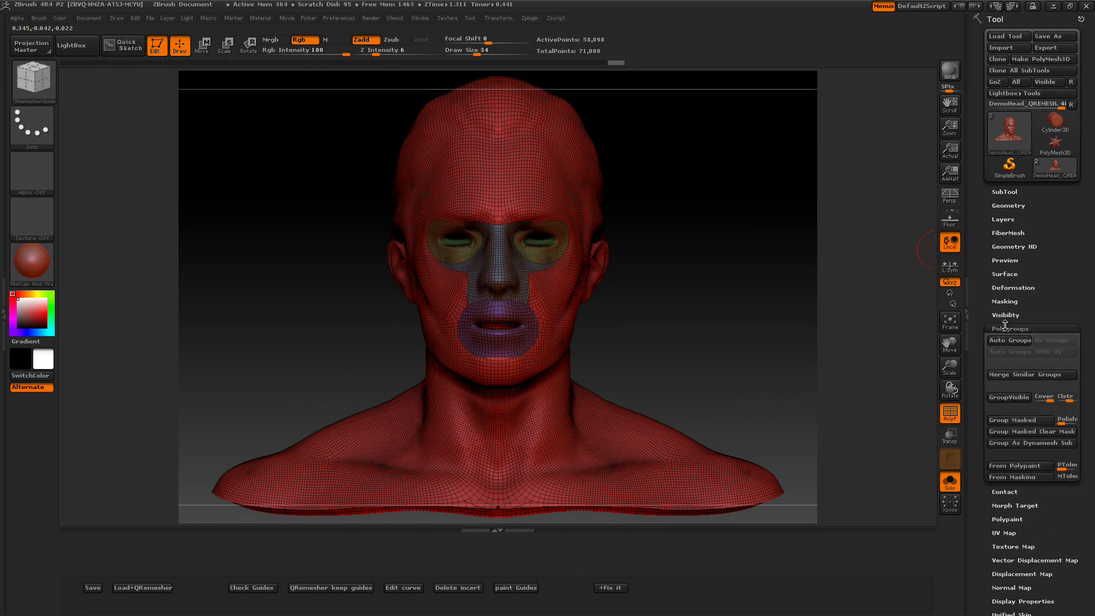
{"action": "left_click", "coordinate": [1001, 397]}
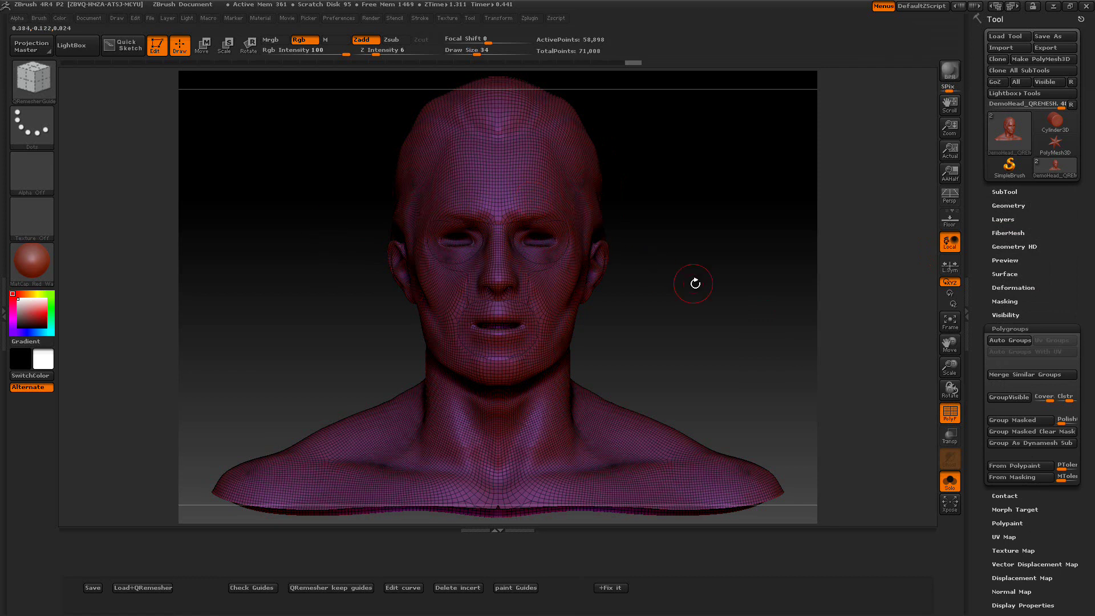
Load the DemoHead_QREMESH.ZTL head from the LightBox tool library, close the library and save the head through the QRemesher Guides plugin.
{"action": "left_click_drag", "start_coordinate": [668, 273], "coordinate": [577, 265]}
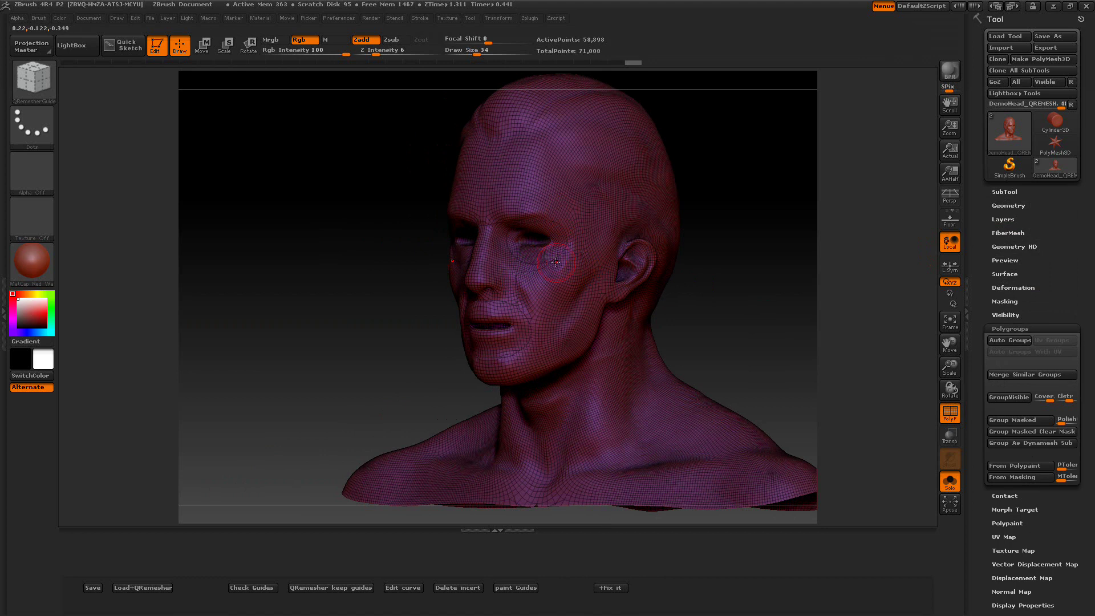
{"action": "left_click_drag", "start_coordinate": [335, 232], "coordinate": [179, 98]}
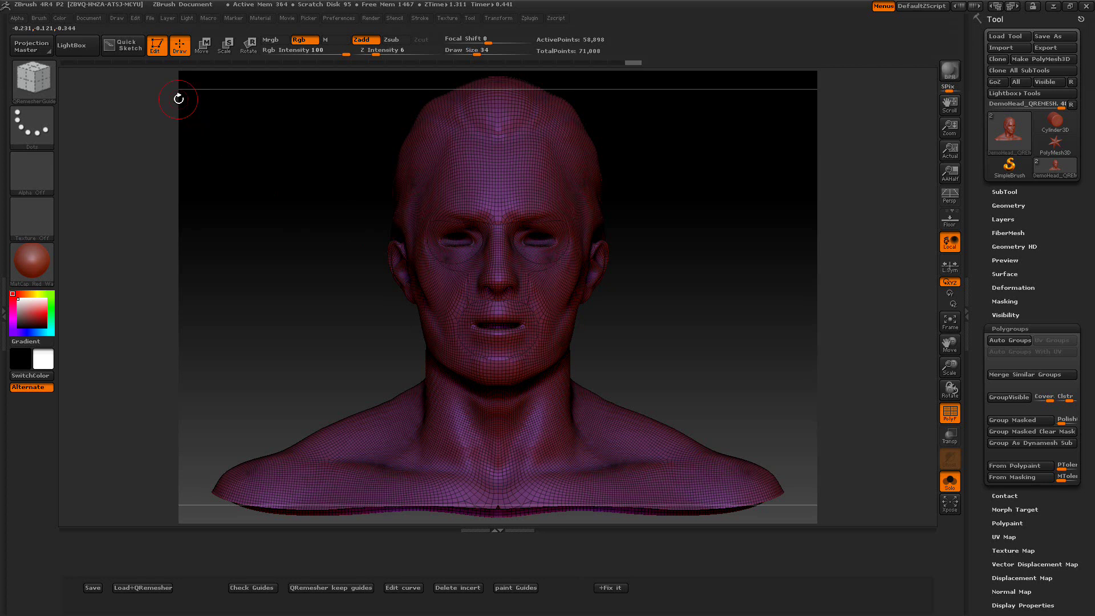
{"action": "left_click", "coordinate": [75, 44]}
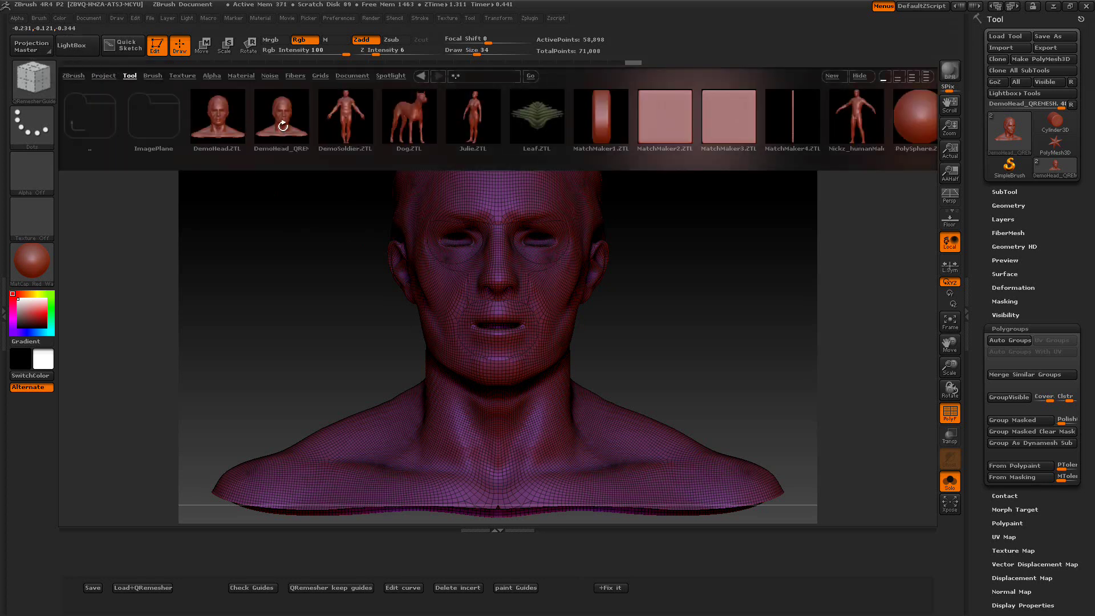
{"action": "double_click", "coordinate": [283, 126]}
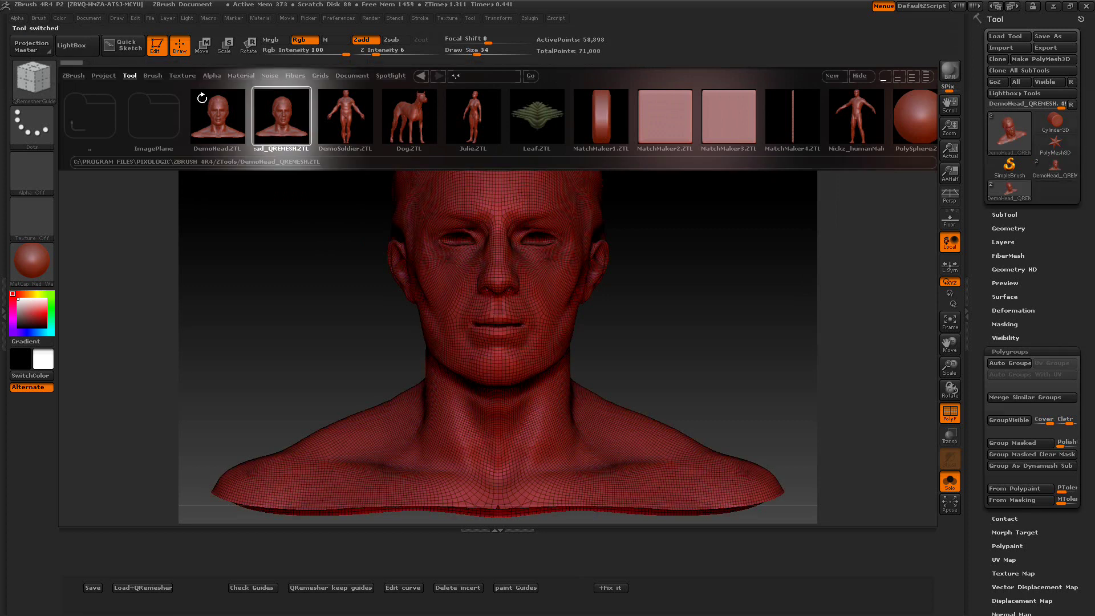
{"action": "left_click", "coordinate": [92, 44]}
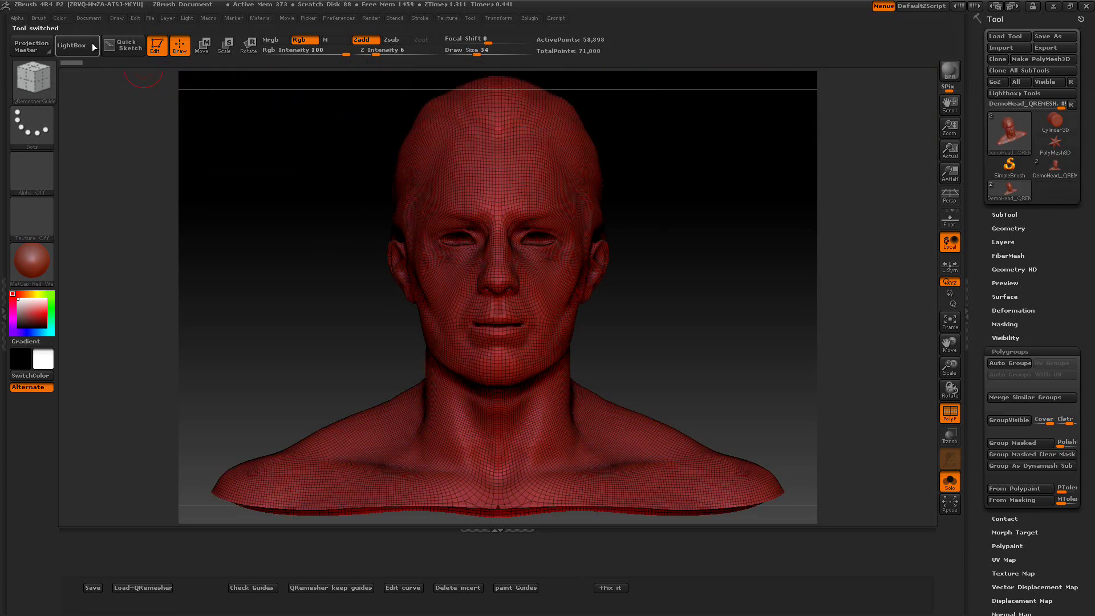
{"action": "left_click", "coordinate": [93, 587]}
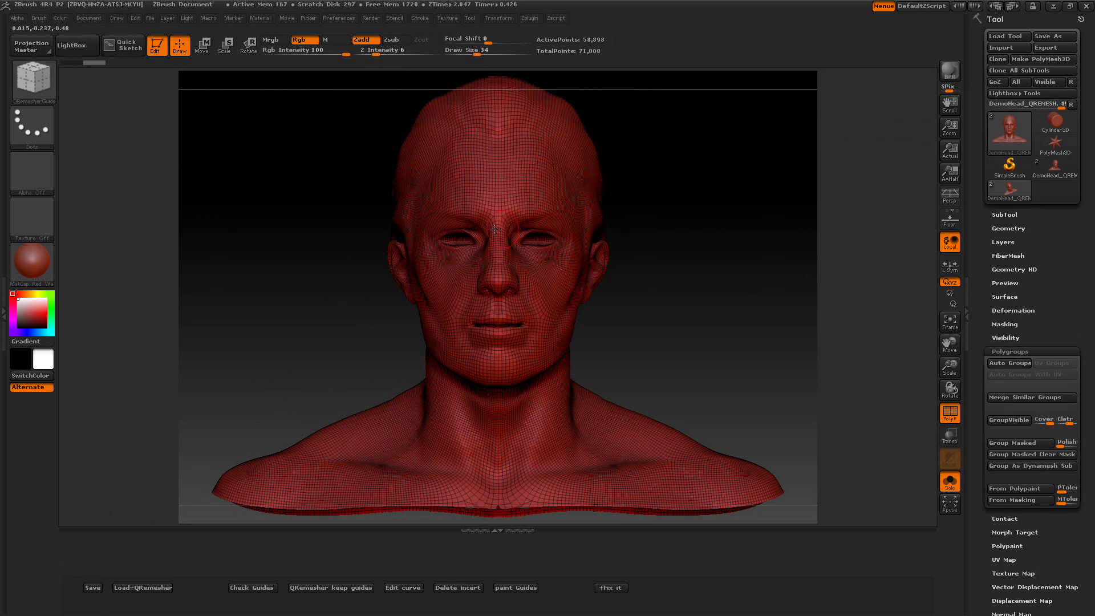
Mask a continuous region across both eyes, the nose and the mouth symmetrically, and generate painted guides from the mask.
{"action": "key", "text": "ctrl"}
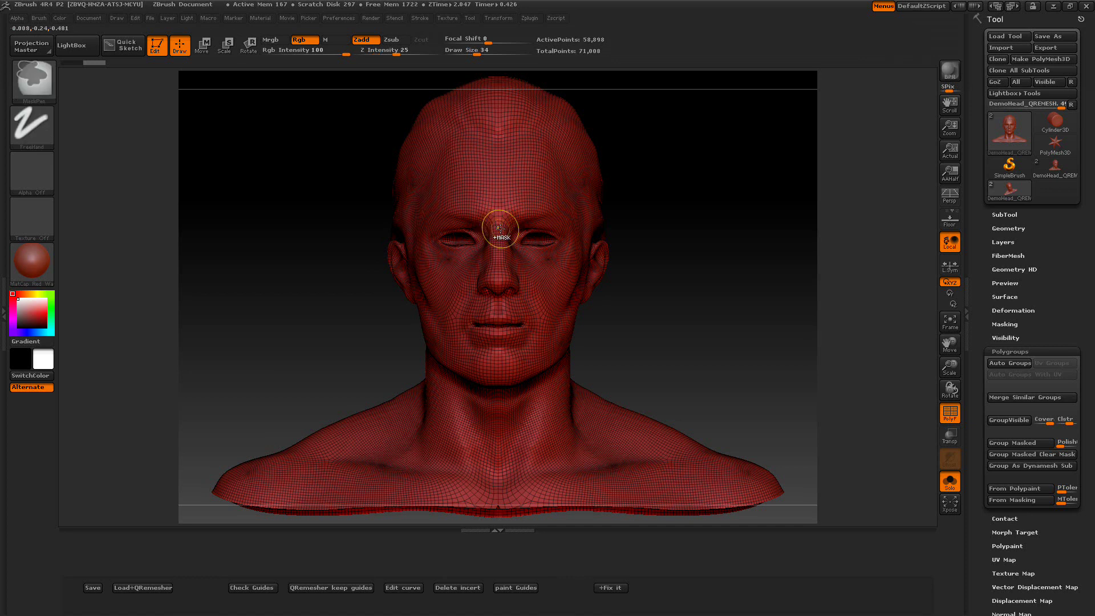
{"action": "mouse_move", "coordinate": [498, 226]}
{"action": "left_mouse_down", "text": "ctrl"}
{"action": "mouse_move", "coordinate": [554, 224]}
{"action": "mouse_move", "coordinate": [563, 246]}
{"action": "mouse_move", "coordinate": [542, 251]}
{"action": "mouse_move", "coordinate": [515, 235]}
{"action": "mouse_move", "coordinate": [533, 232]}
{"action": "mouse_move", "coordinate": [502, 238]}
{"action": "mouse_move", "coordinate": [487, 287]}
{"action": "mouse_move", "coordinate": [476, 322]}
{"action": "left_mouse_up", "text": "ctrl"}
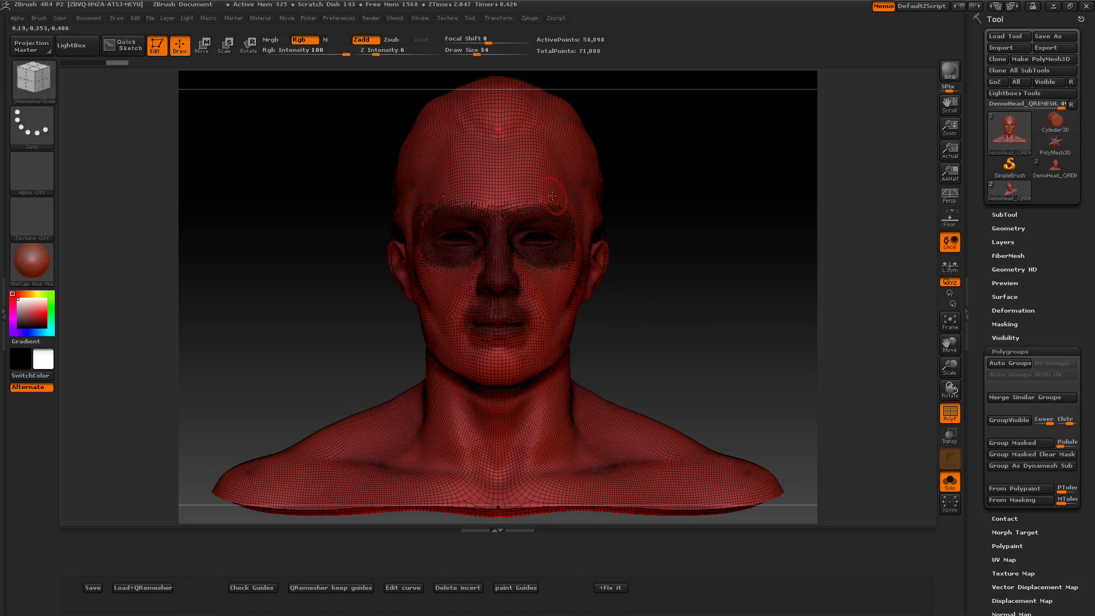
{"action": "left_click_drag", "start_coordinate": [713, 259], "coordinate": [721, 268]}
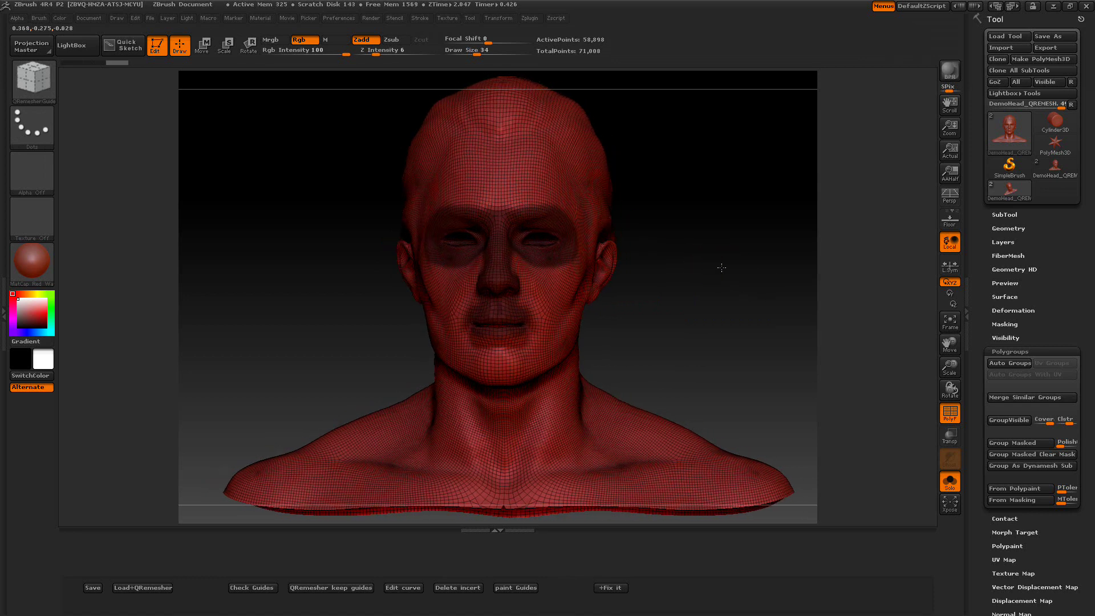
{"action": "left_click", "coordinate": [506, 588]}
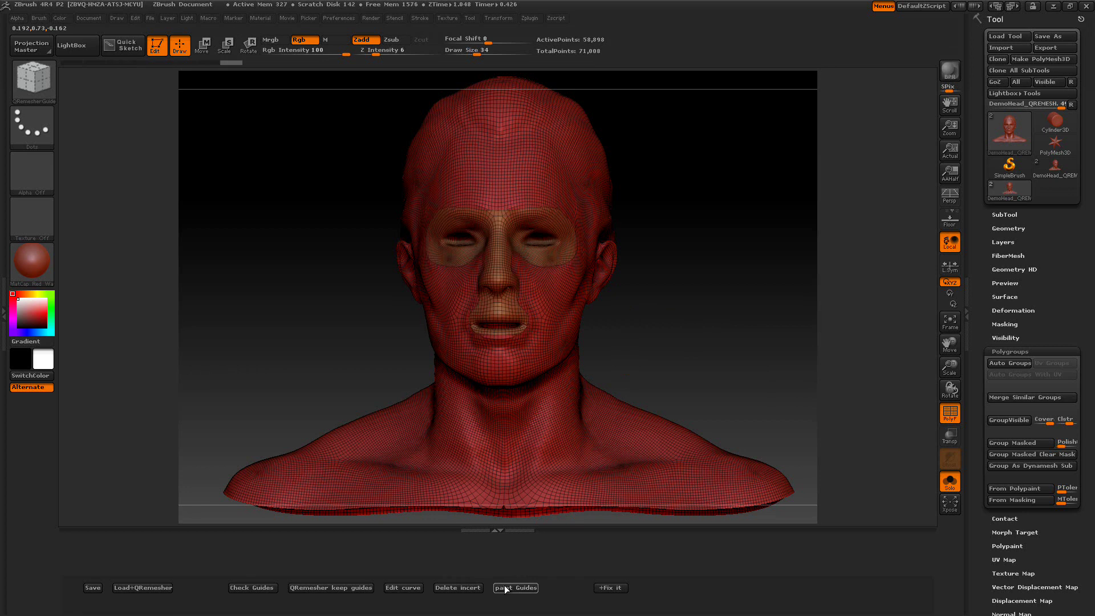
{"action": "left_click_drag", "start_coordinate": [360, 320], "coordinate": [361, 319]}
{"action": "left_click_drag", "start_coordinate": [477, 186], "coordinate": [517, 187]}
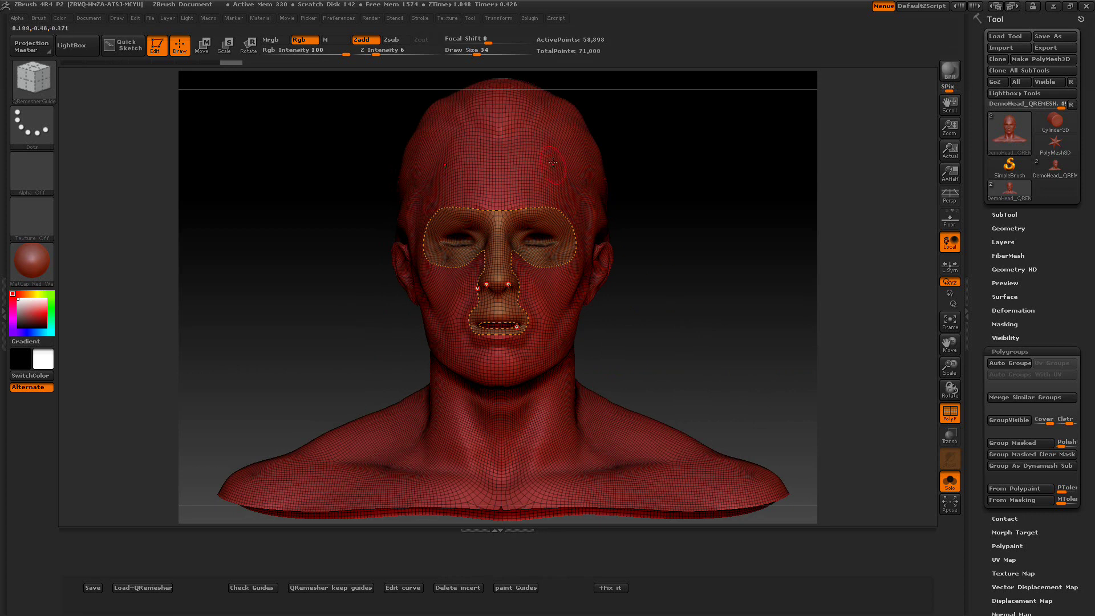
{"action": "left_click_drag", "start_coordinate": [731, 208], "coordinate": [735, 215]}
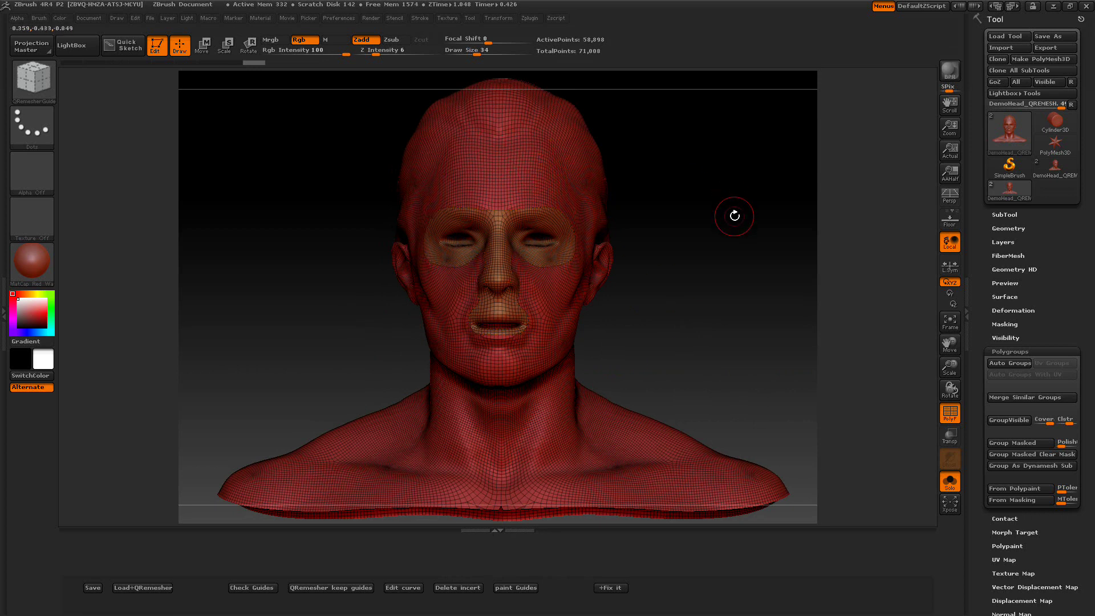
Turn off the polyframe display, open the head's Geometry options and run QRemesher with the guides kept.
{"action": "left_click", "coordinate": [946, 412]}
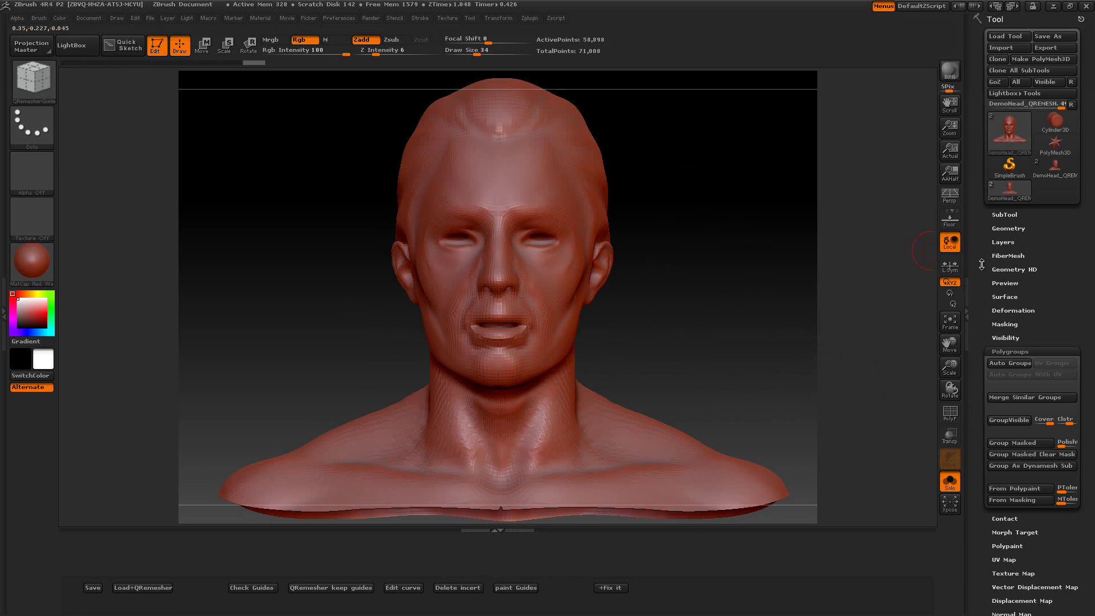
{"action": "left_click", "coordinate": [1001, 229]}
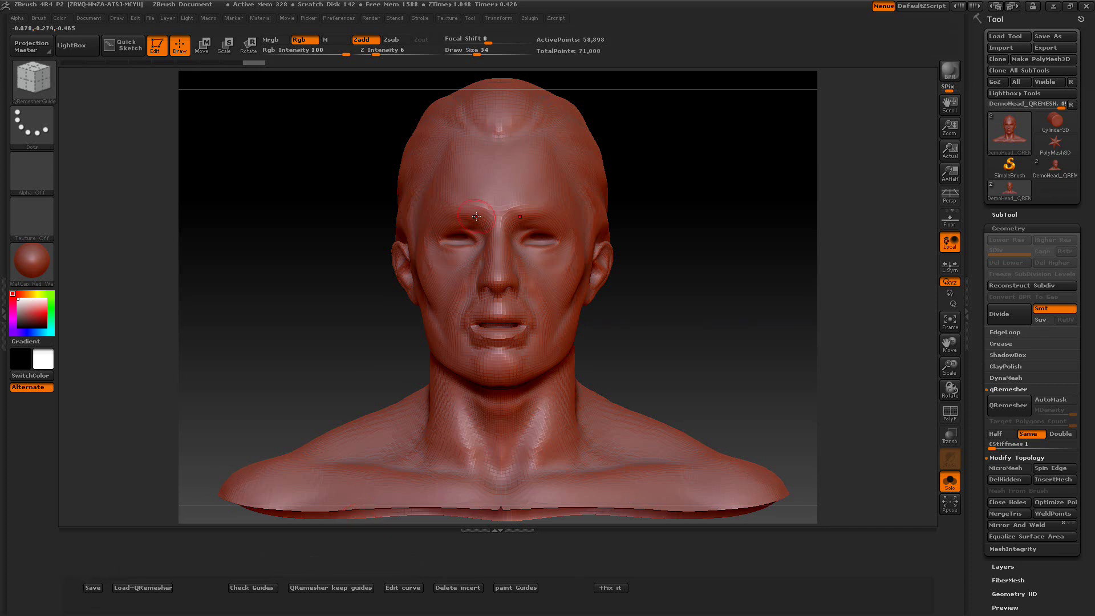
{"action": "left_click", "coordinate": [333, 586]}
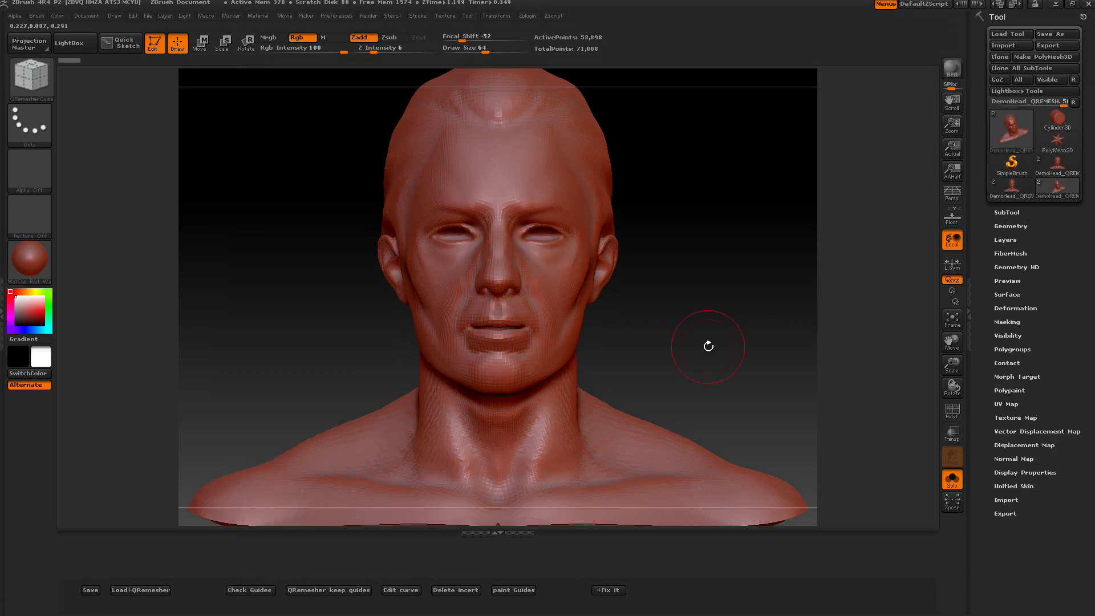
Mask the area around both eyes with the DragRect stroke and no alpha, and generate painted guides from the mask.
{"action": "left_click_drag", "start_coordinate": [394, 48], "coordinate": [451, 48]}
{"action": "key", "text": "b"}
{"action": "key", "text": "q"}
{"action": "key", "text": "r"}
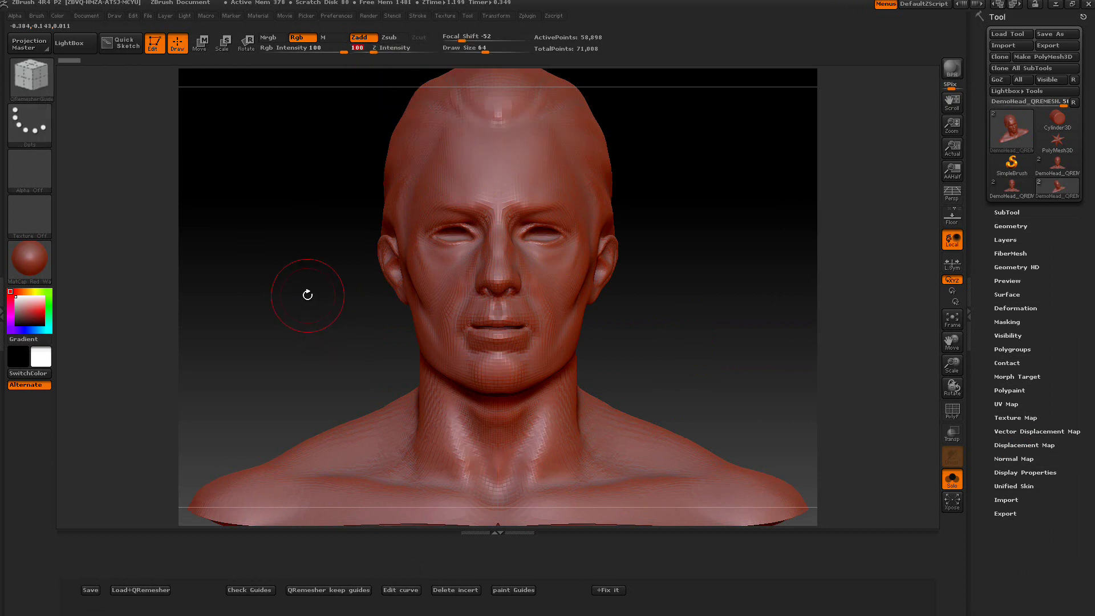
{"action": "key", "text": "ctrl"}
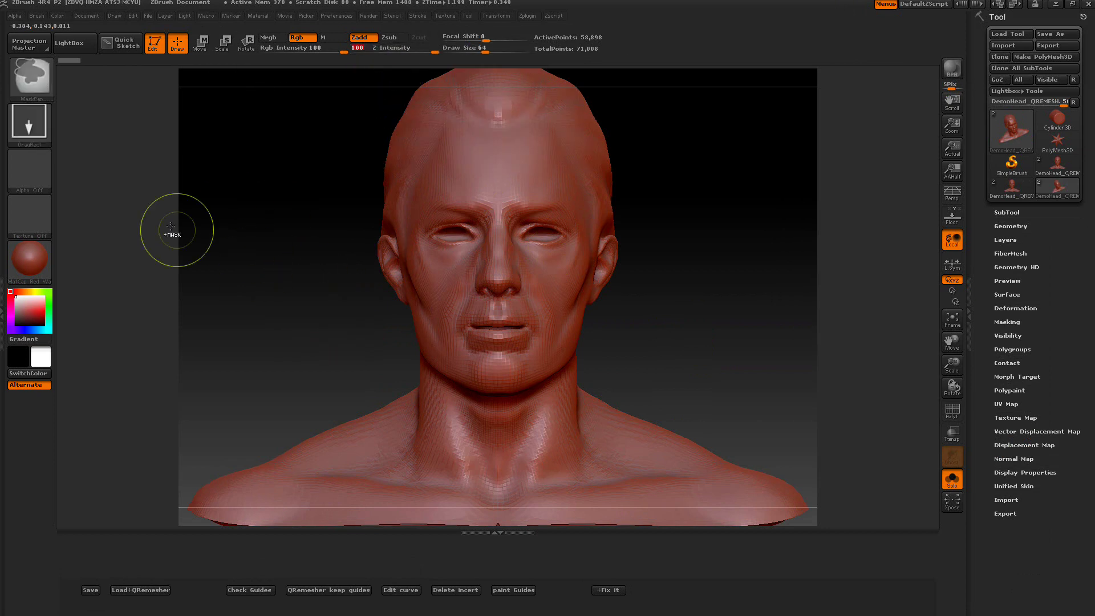
{"action": "left_click", "coordinate": [32, 165]}
{"action": "mouse_move", "coordinate": [46, 173]}
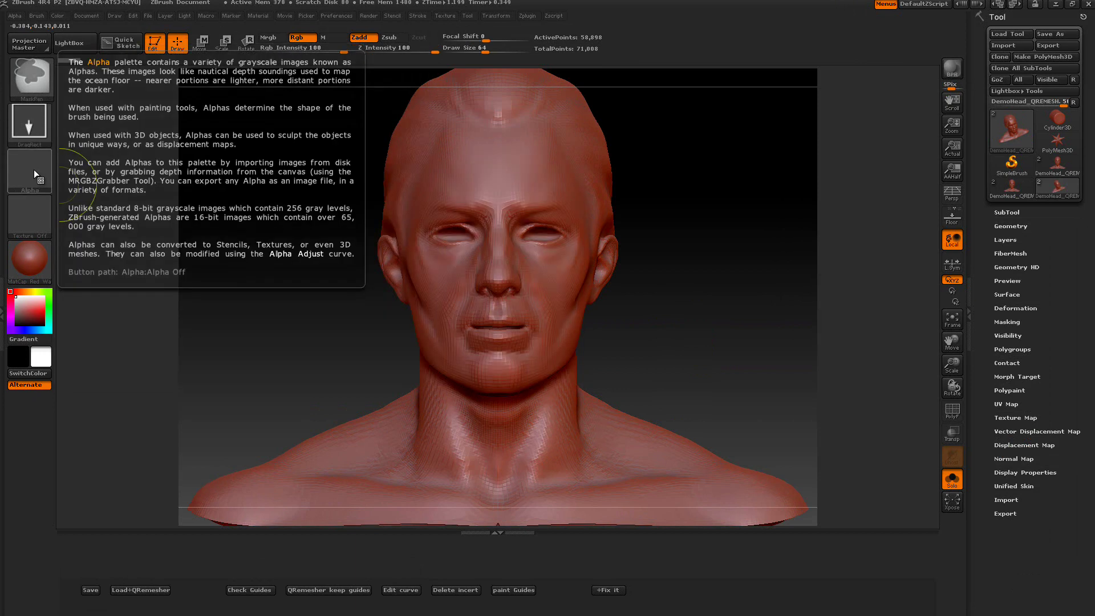
{"action": "left_click_drag", "start_coordinate": [442, 228], "coordinate": [449, 276], "text": "ctrl"}
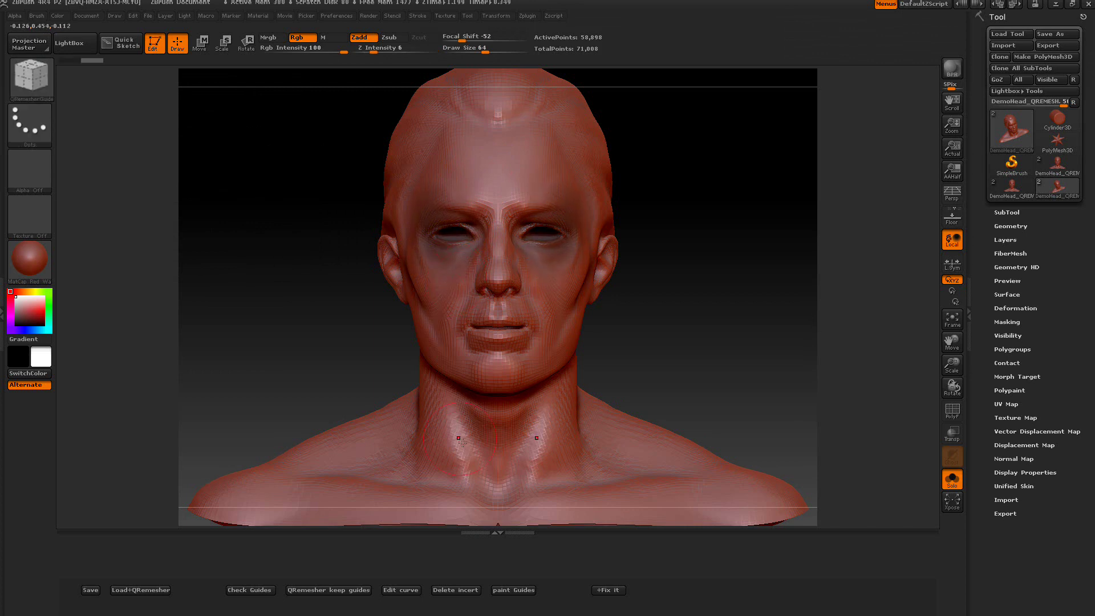
{"action": "left_click", "coordinate": [503, 590]}
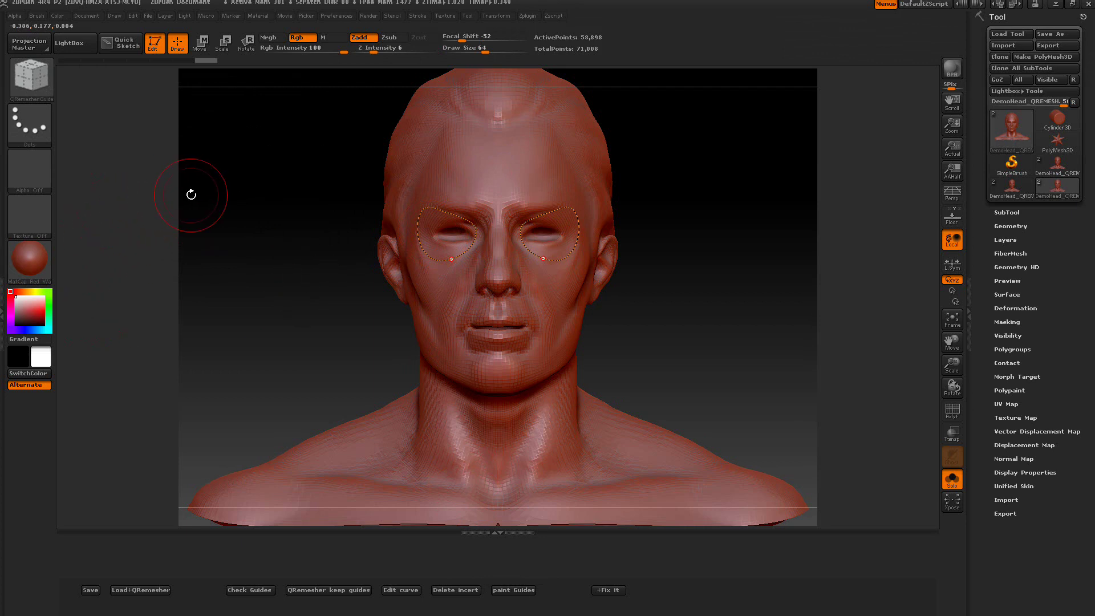
Stamp symmetrical arrow masks on the forehead using Alpha 33 and a Focal Shift of -100, and generate painted guides from them.
{"action": "key", "text": "ctrl"}
{"action": "left_click", "coordinate": [33, 170]}
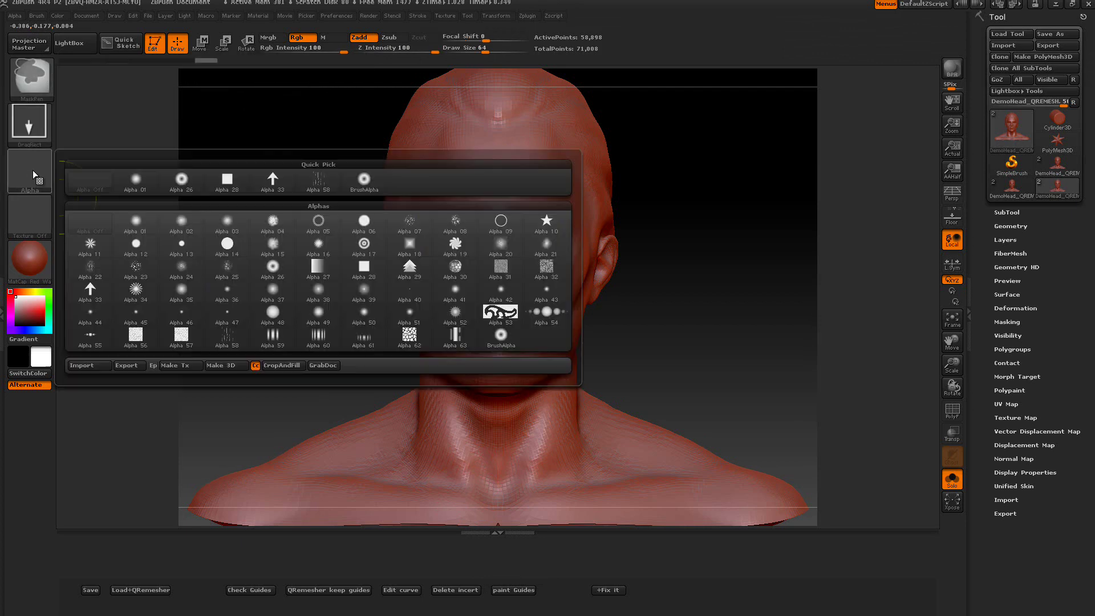
{"action": "left_click", "coordinate": [275, 182]}
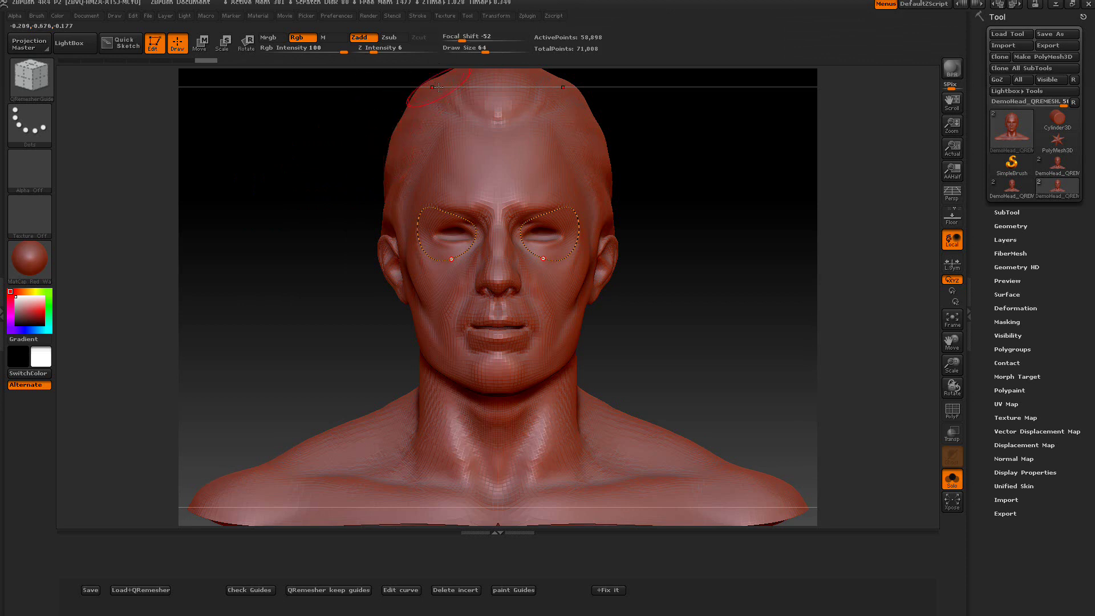
{"action": "key", "text": "ctrl"}
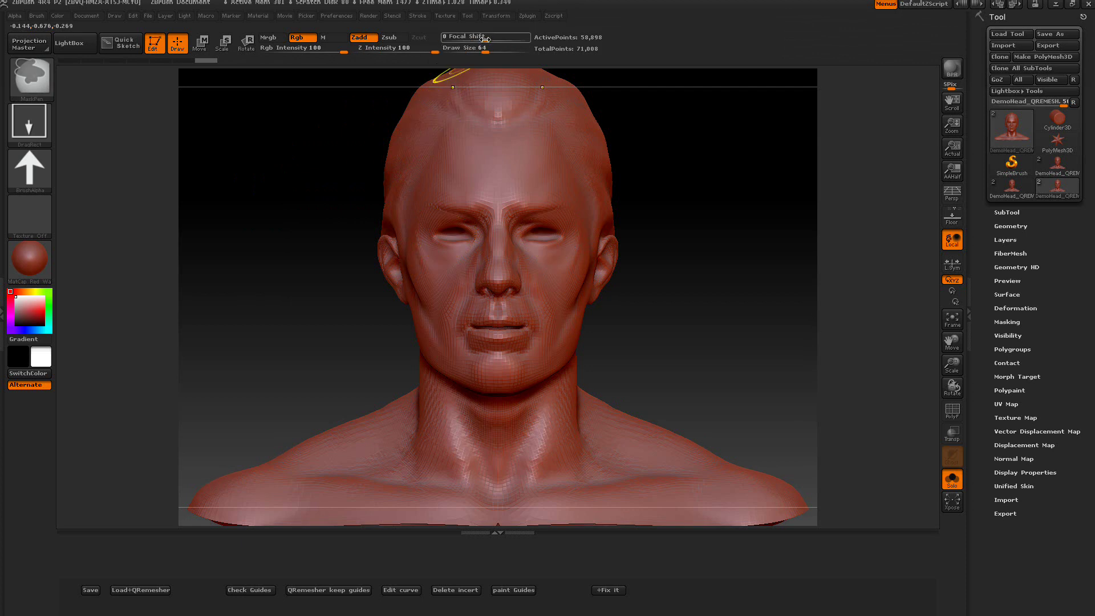
{"action": "left_click_drag", "start_coordinate": [484, 39], "coordinate": [442, 38]}
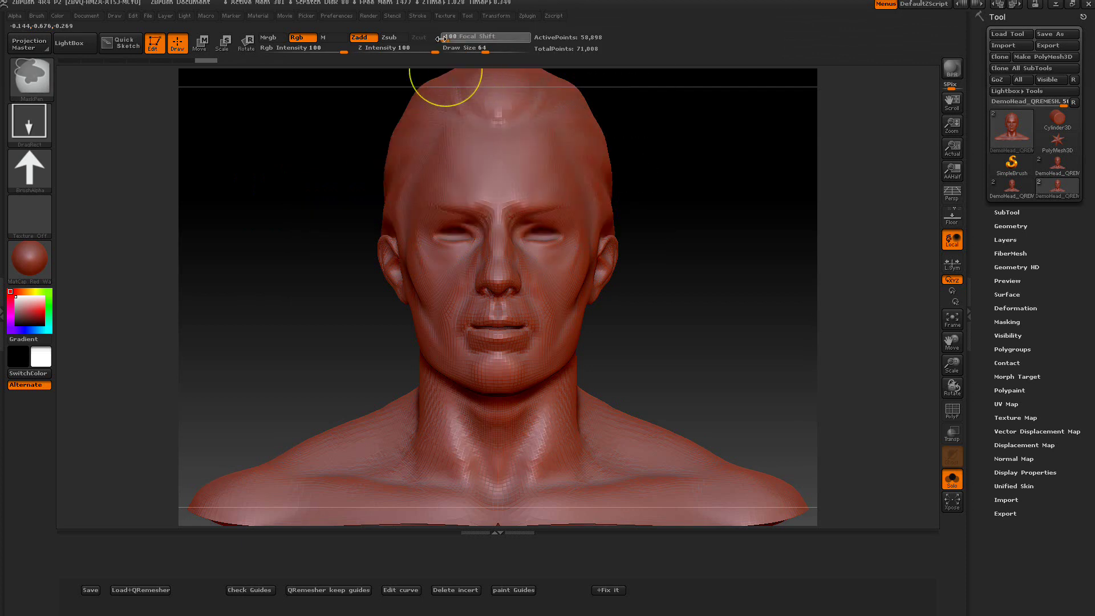
{"action": "mouse_move", "coordinate": [440, 165]}
{"action": "left_mouse_down", "text": "ctrl"}
{"action": "mouse_move", "coordinate": [456, 191]}
{"action": "mouse_move", "coordinate": [450, 220]}
{"action": "left_mouse_up", "text": "ctrl"}
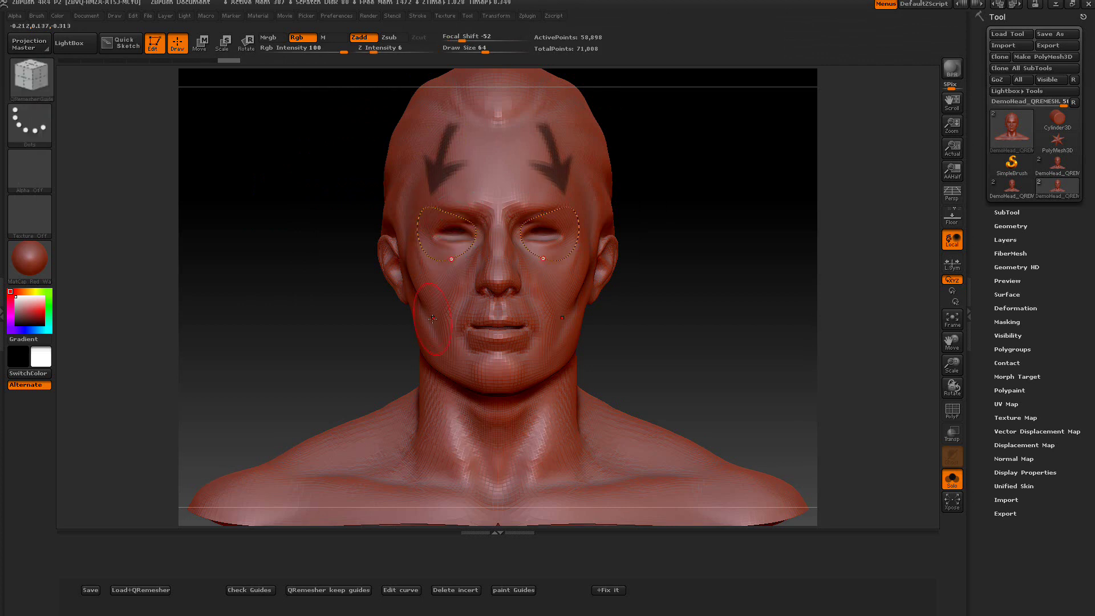
{"action": "left_click", "coordinate": [504, 591]}
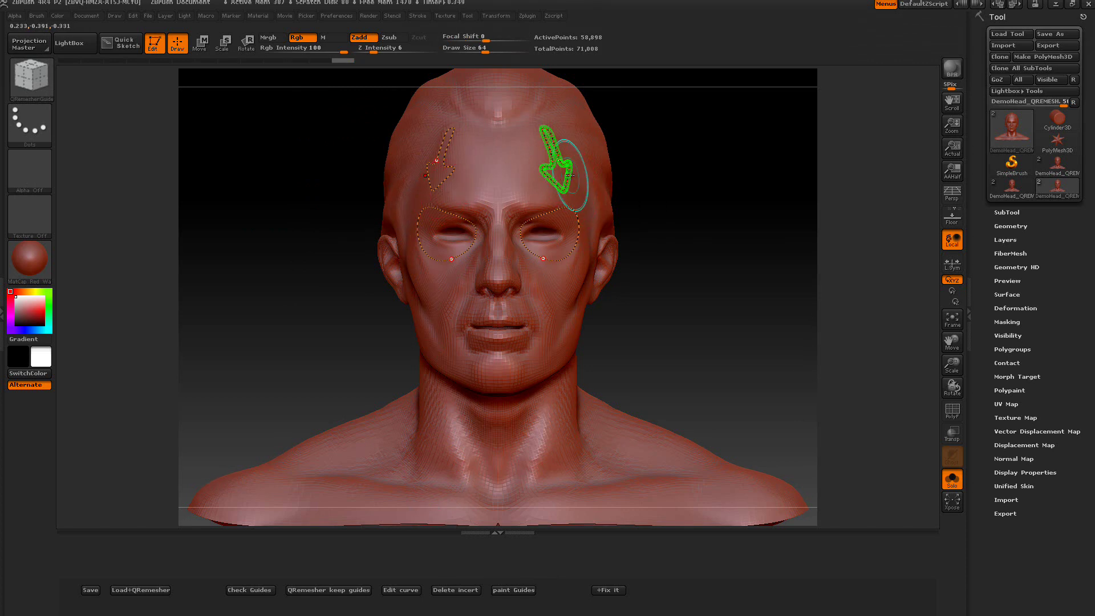
Turn on the polyframe display, set the qRemesher CStiffness to 1 and run QRemesher with the guides kept.
{"action": "left_click", "coordinate": [951, 415]}
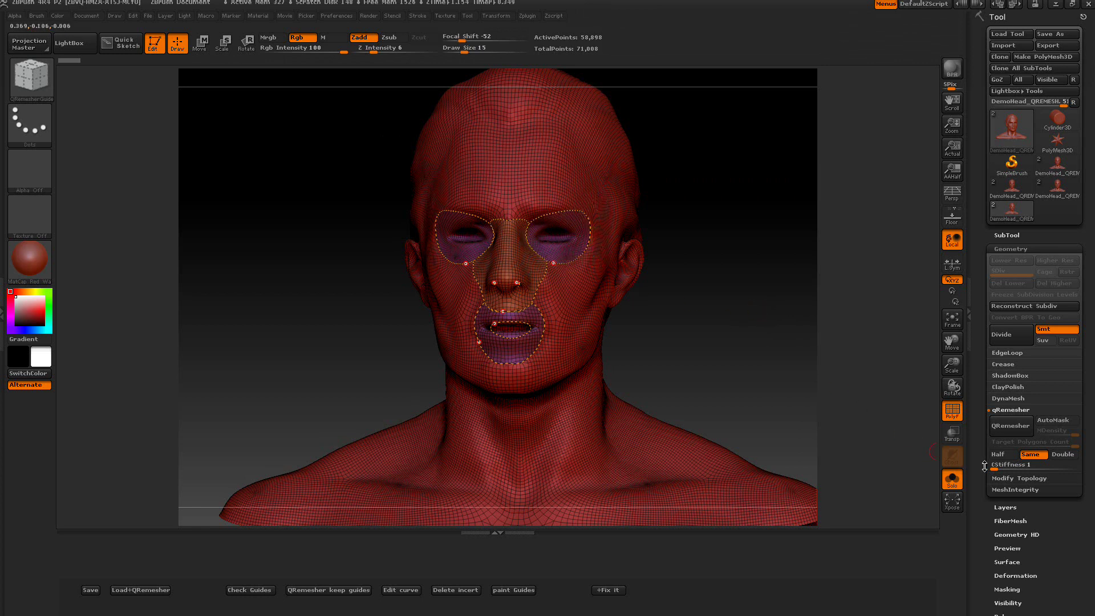
{"action": "mouse_move", "coordinate": [997, 466]}
{"action": "left_mouse_down"}
{"action": "mouse_move", "coordinate": [1062, 465]}
{"action": "mouse_move", "coordinate": [1008, 468]}
{"action": "left_mouse_up"}
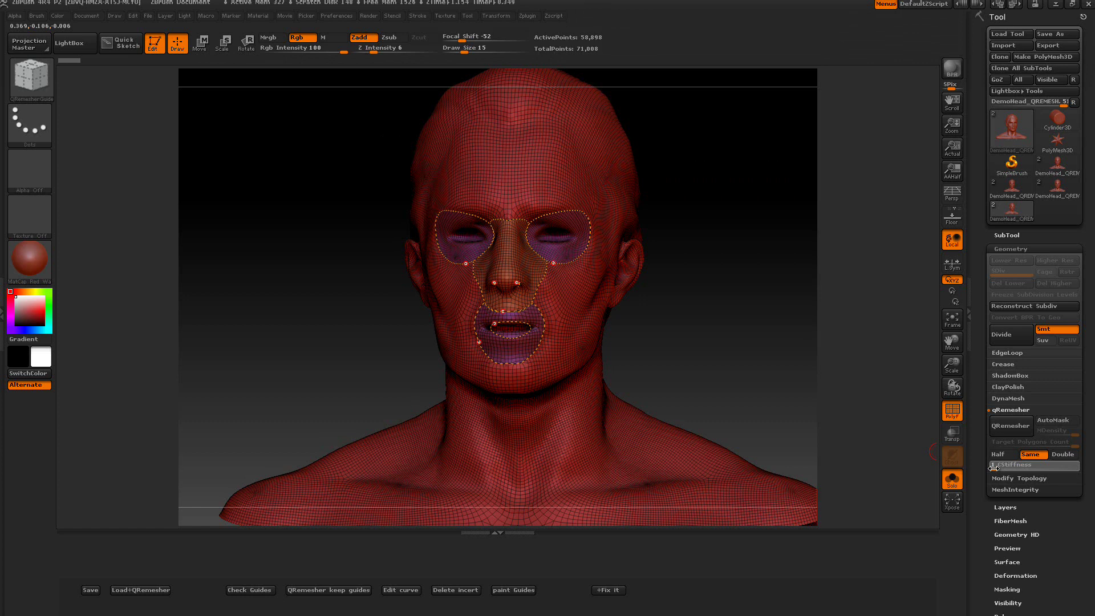
{"action": "mouse_move", "coordinate": [998, 468]}
{"action": "left_mouse_down"}
{"action": "mouse_move", "coordinate": [1078, 471]}
{"action": "mouse_move", "coordinate": [1007, 473]}
{"action": "left_mouse_up"}
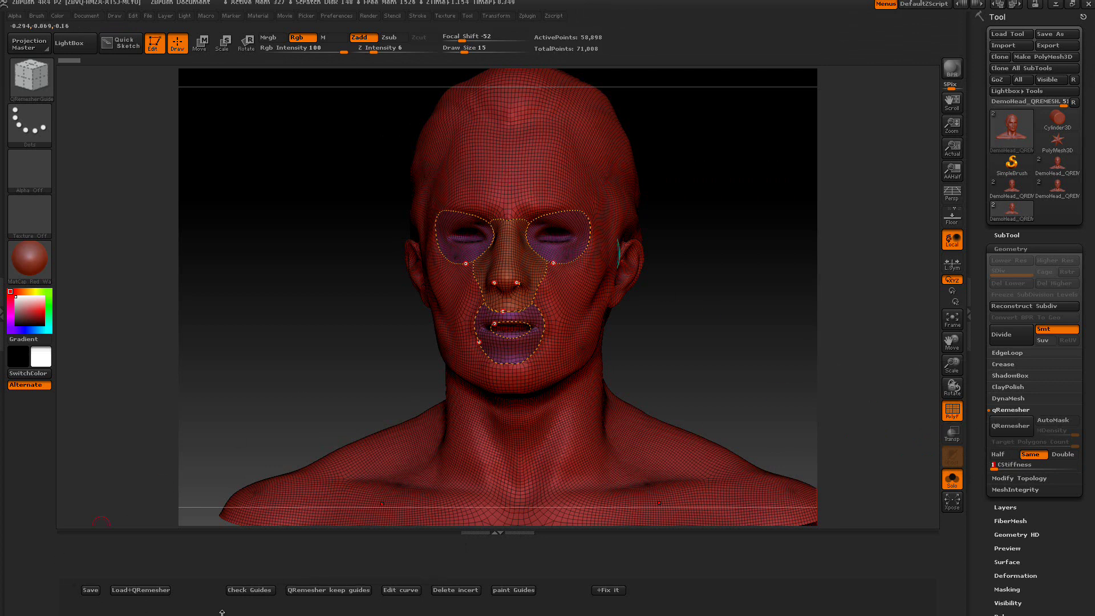
{"action": "left_click", "coordinate": [323, 590]}
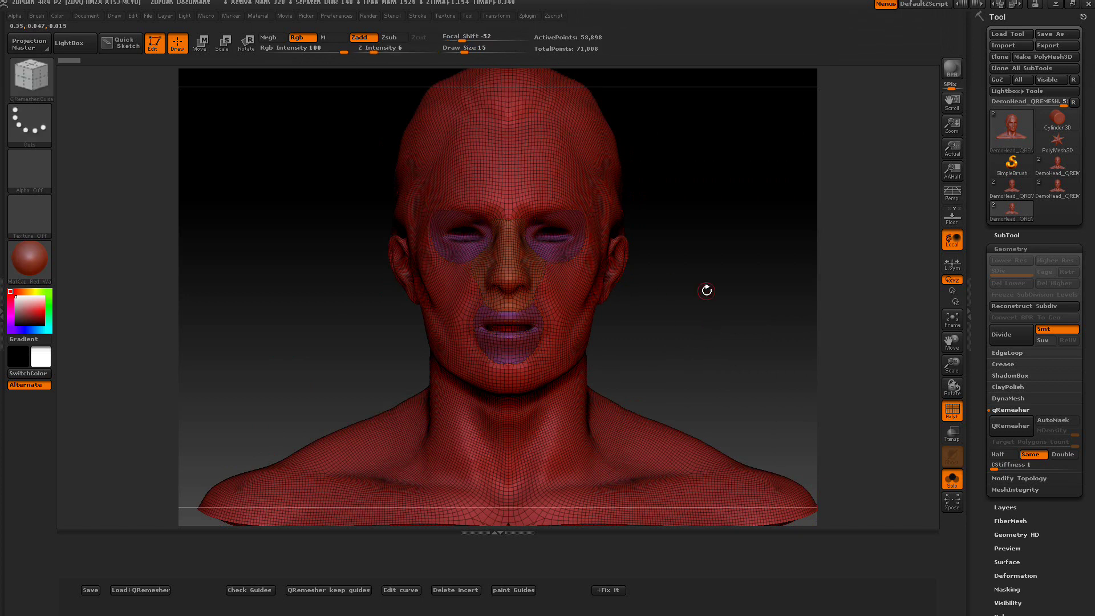
Isolate the nose and eye polygroups so that only they are visible, and switch to masking.
{"action": "key", "text": "ctrl+shift"}
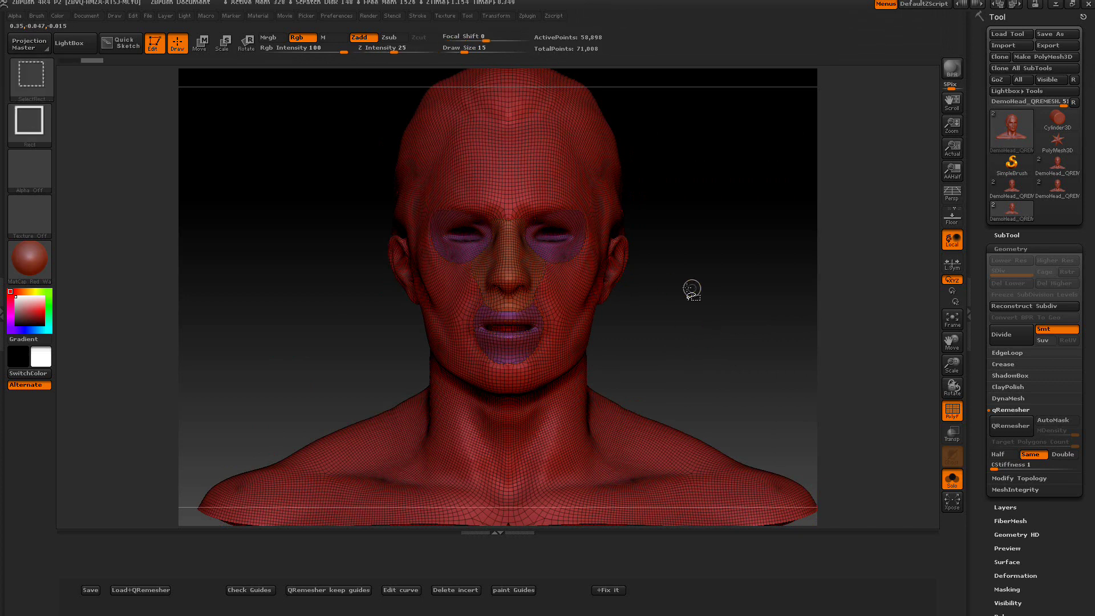
{"action": "left_click", "coordinate": [500, 267], "text": "ctrl+shift"}
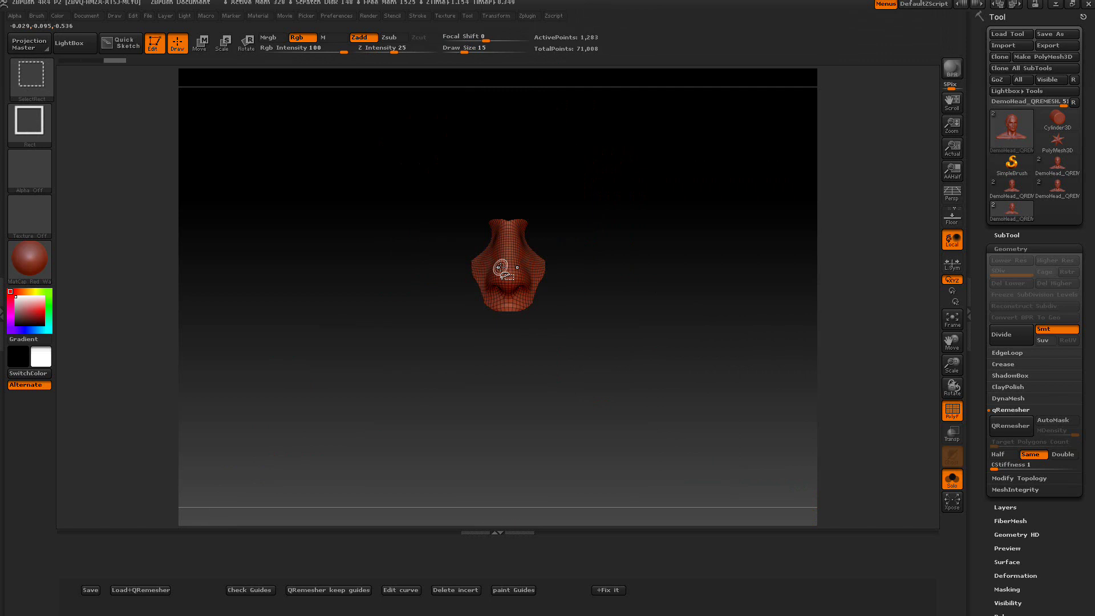
{"action": "left_click", "coordinate": [500, 265], "text": "ctrl+shift"}
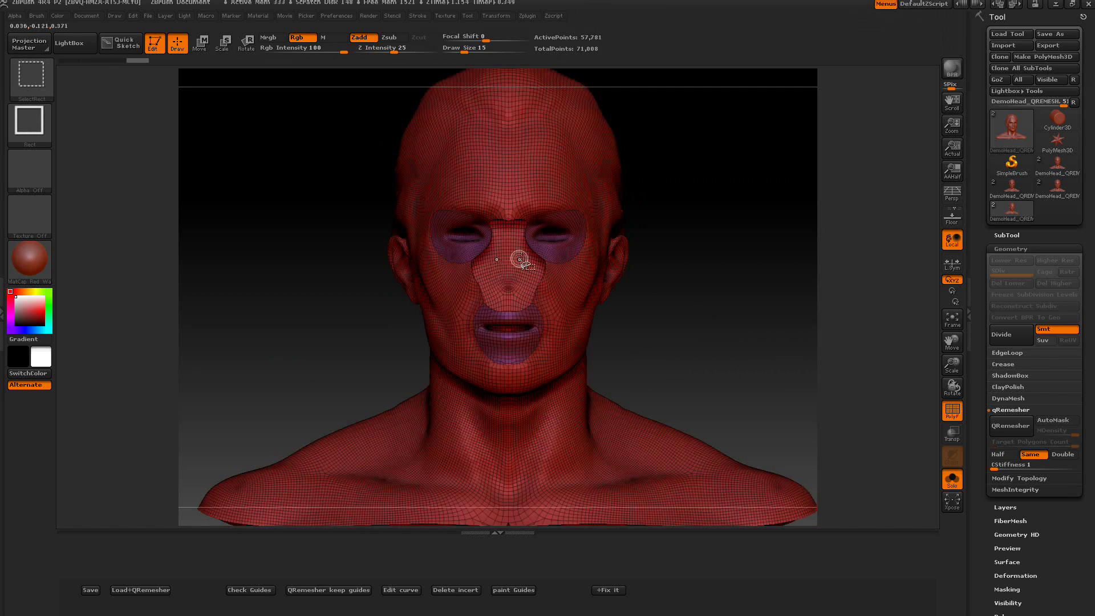
{"action": "left_click", "coordinate": [558, 238], "text": "ctrl+alt+shift"}
{"action": "left_click_drag", "start_coordinate": [713, 242], "coordinate": [731, 267], "text": "ctrl+shift"}
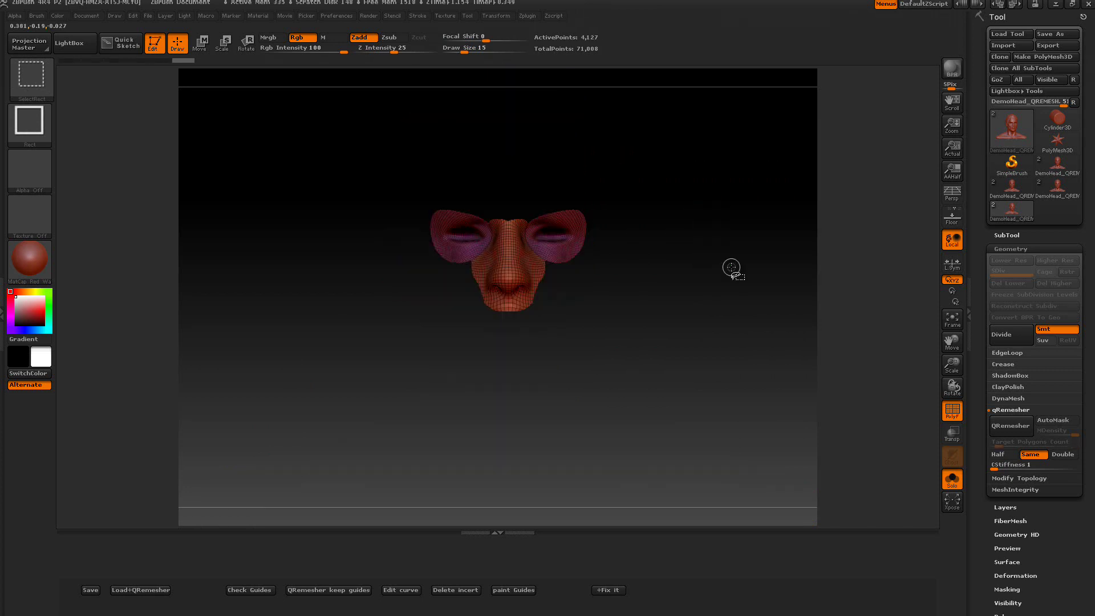
{"action": "key", "text": "ctrl"}
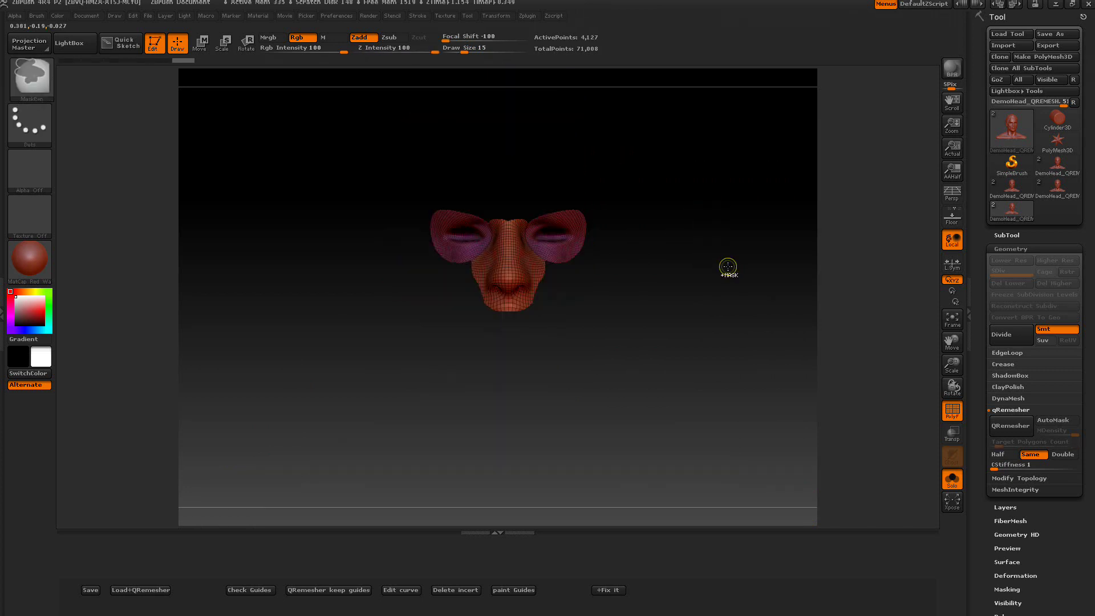
Mask the isolated nose and eye polygroups, show the whole head again and generate painted guides from the mask.
{"action": "left_click", "coordinate": [728, 266], "text": "ctrl"}
{"action": "key", "text": "shift"}
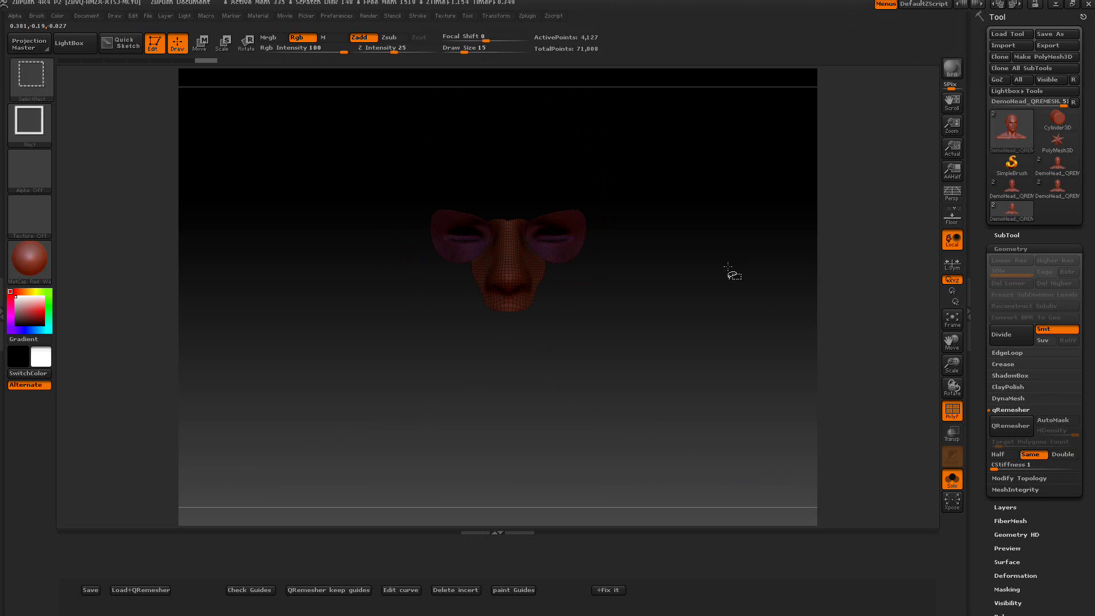
{"action": "left_click", "coordinate": [728, 266], "text": "ctrl+shift"}
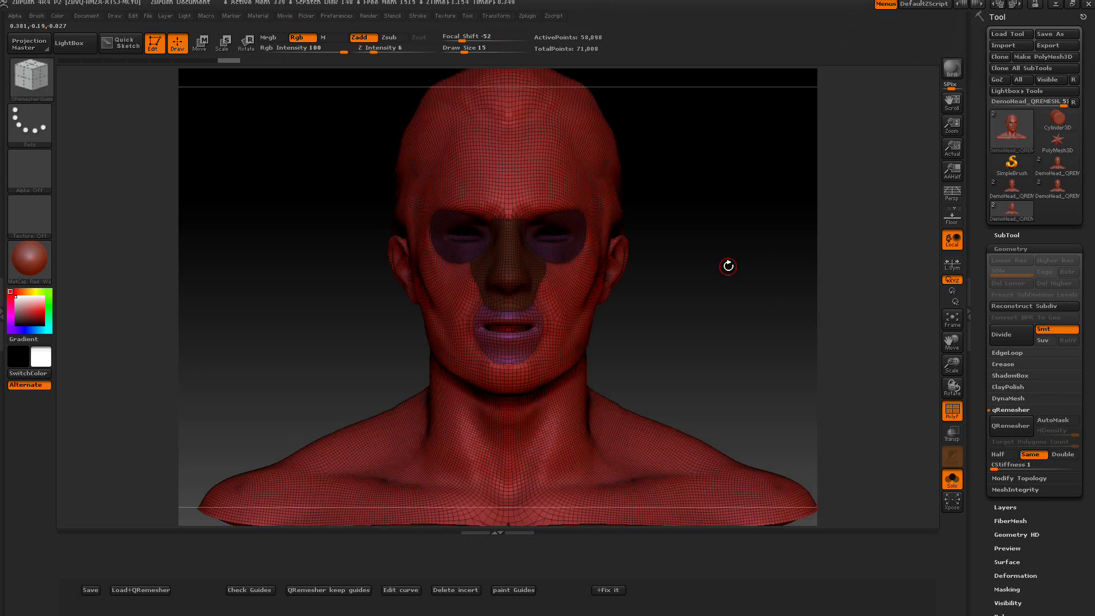
{"action": "left_click", "coordinate": [515, 589]}
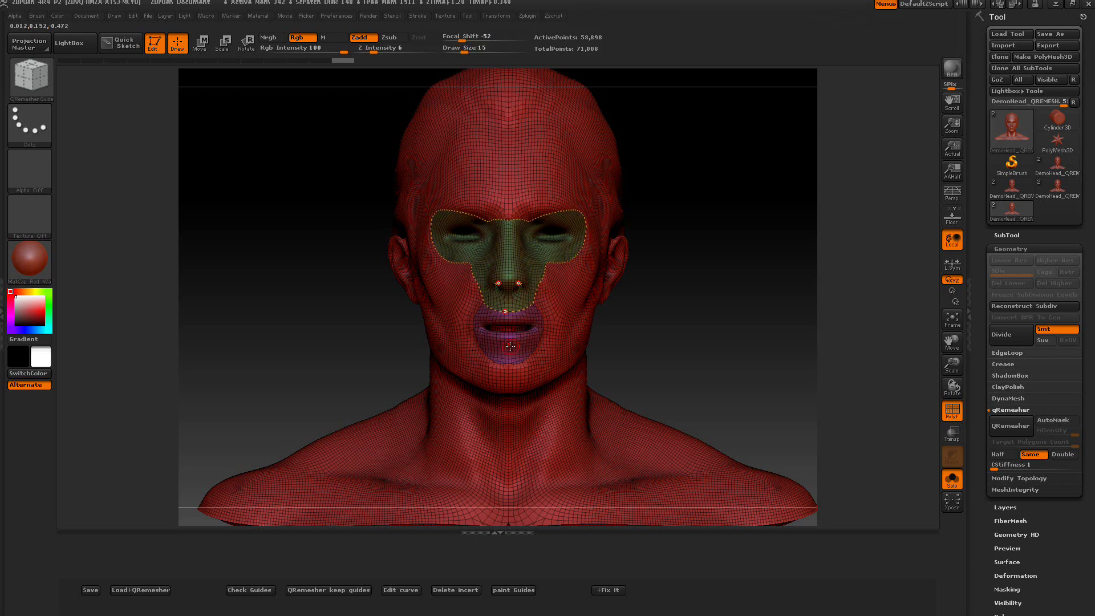
{"action": "left_click", "coordinate": [493, 340]}
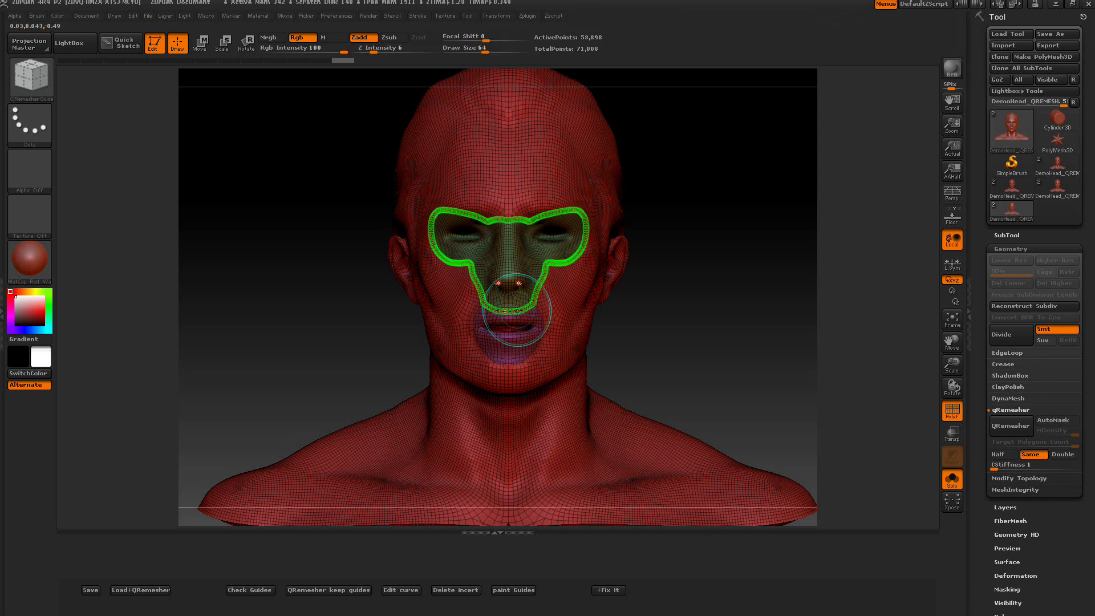
Isolate and mask the mouth polygroup, show the whole head again and generate painted guides from the mask.
{"action": "key", "text": "ctrl+shift"}
{"action": "left_click", "coordinate": [522, 351], "text": "ctrl+shift"}
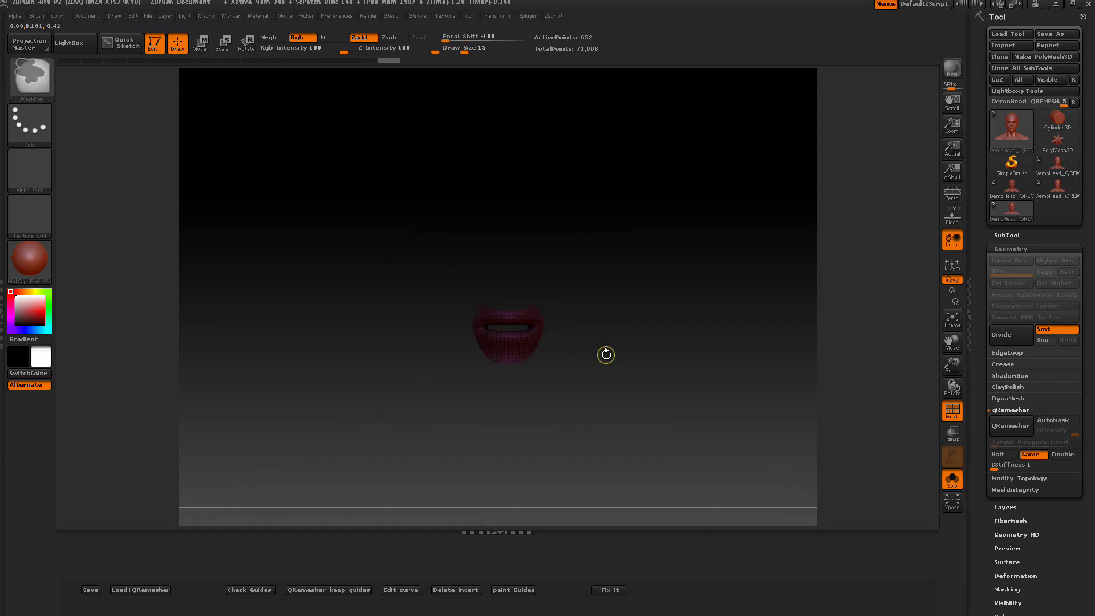
{"action": "left_click", "coordinate": [619, 357], "text": "ctrl+shift"}
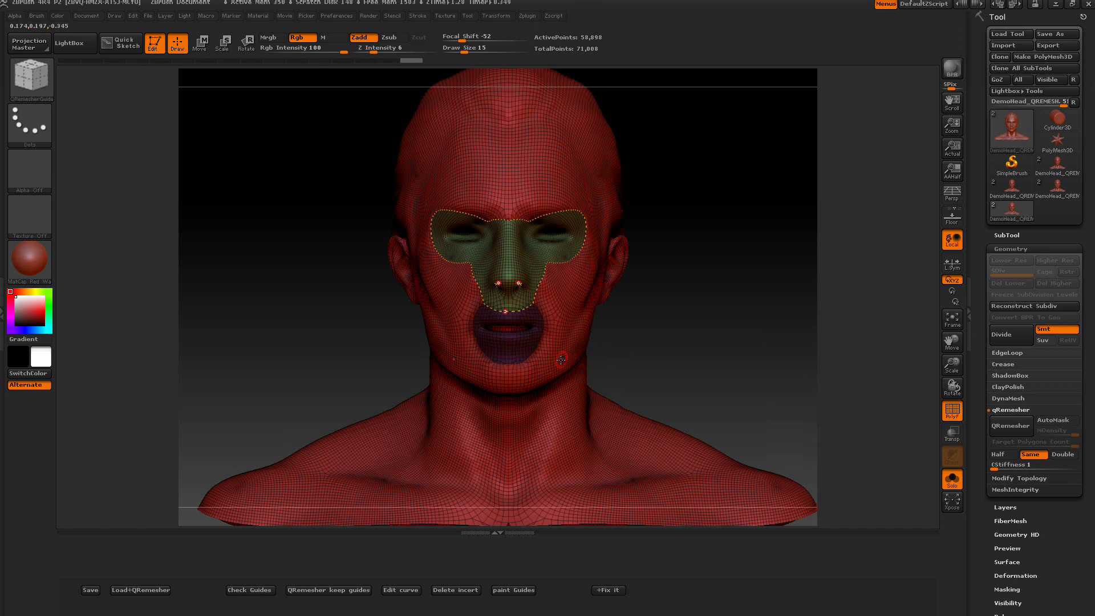
{"action": "left_click", "coordinate": [500, 590]}
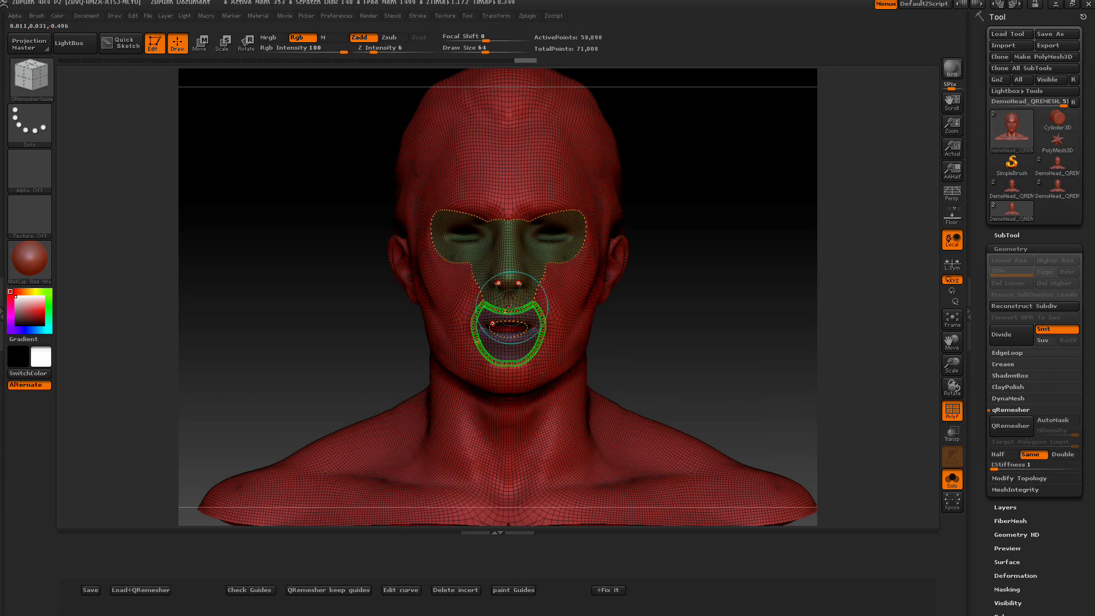
{"action": "left_click", "coordinate": [508, 310]}
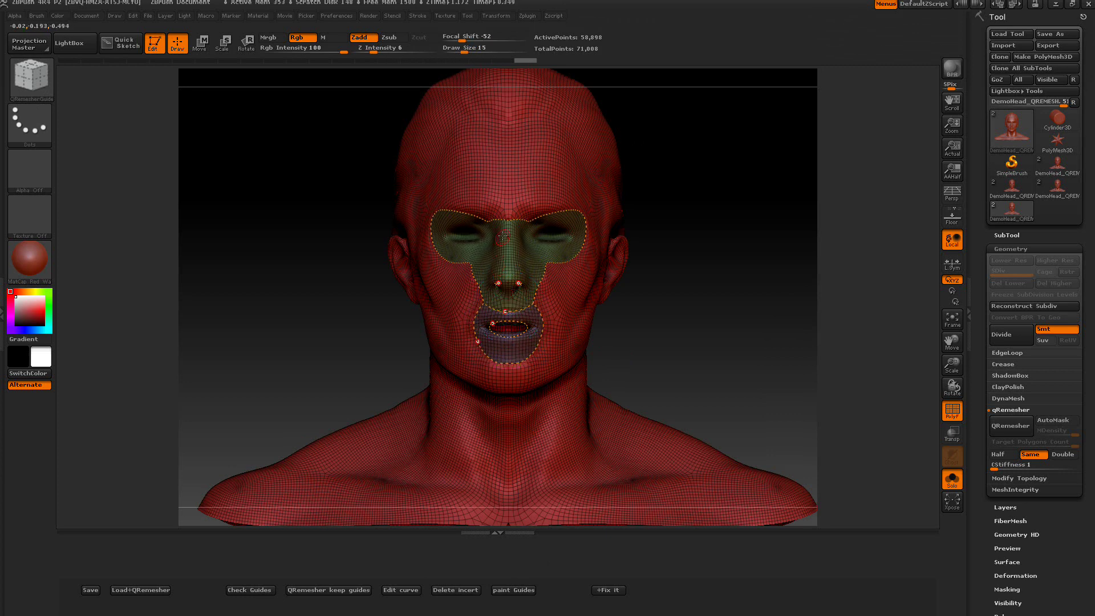
{"action": "key", "text": "ctrl+z"}
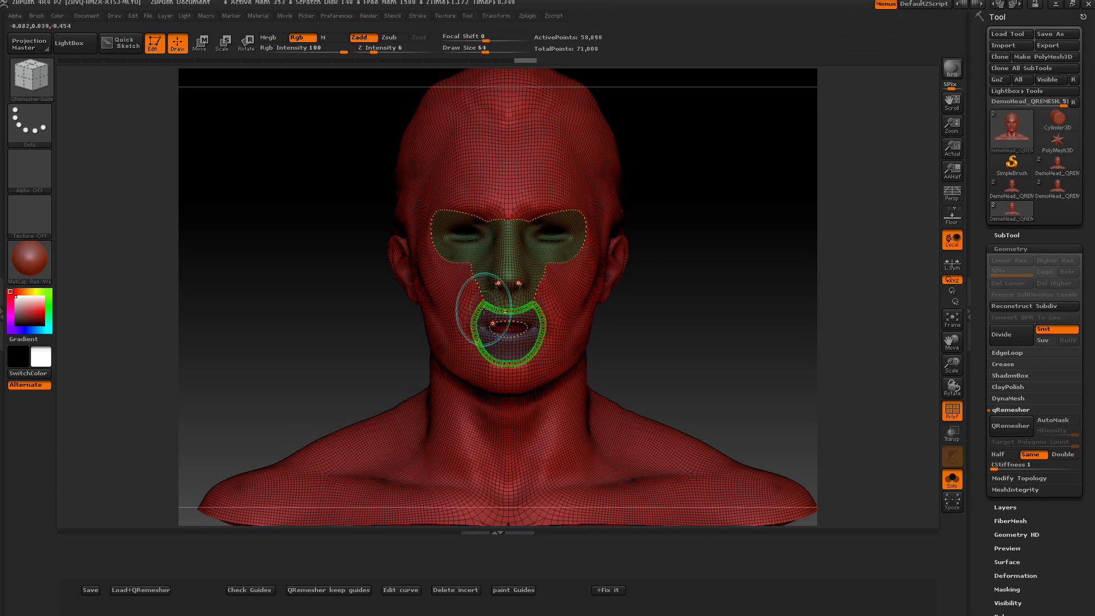
{"action": "key", "text": "ctrl+shift+z"}
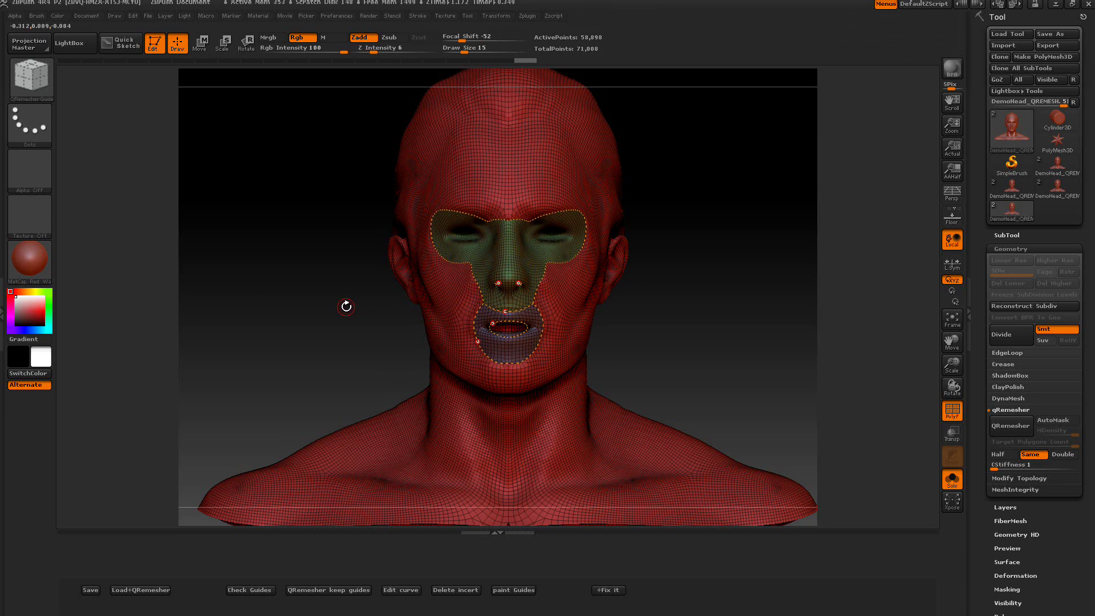
Draw symmetrical MaskCircle masks over the eyes and overlapping tall ovals above them, generating painted guides from each mask.
{"action": "left_click", "coordinate": [40, 79]}
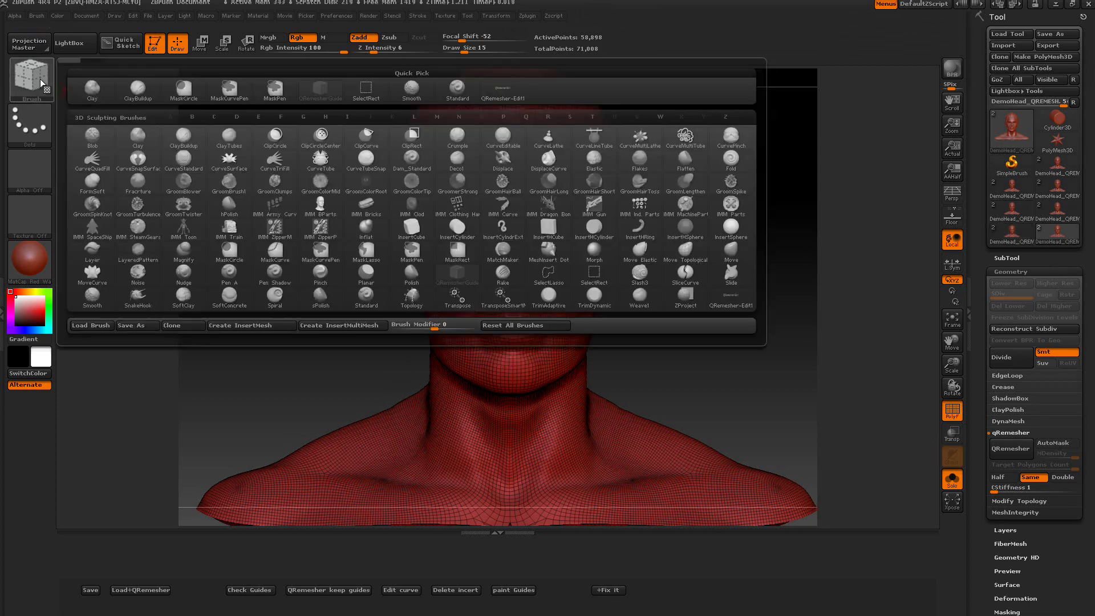
{"action": "left_click", "coordinate": [437, 117]}
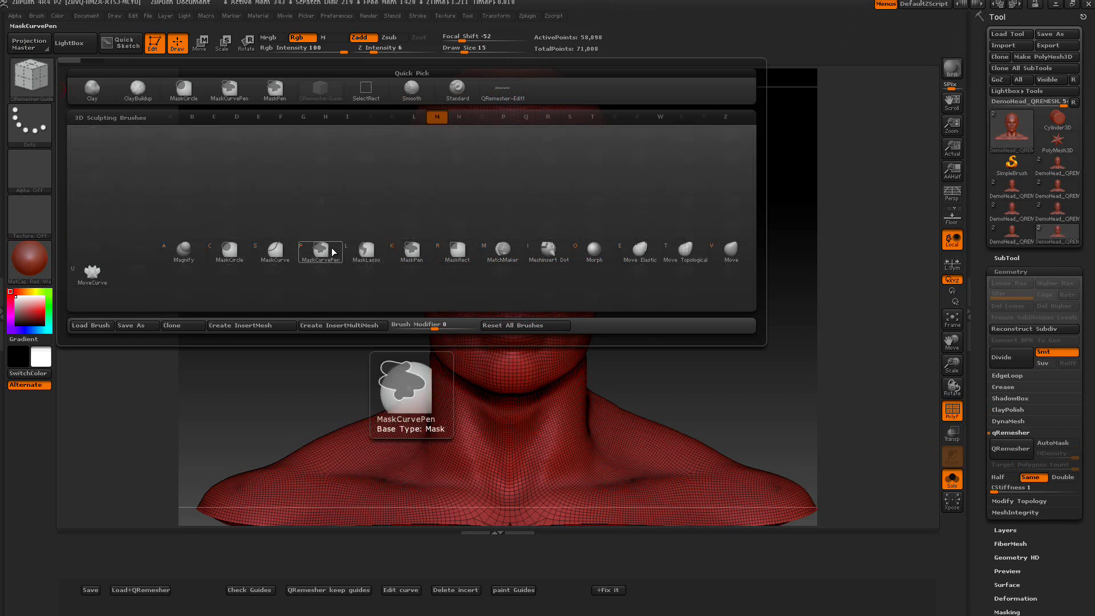
{"action": "key", "text": "ctrl"}
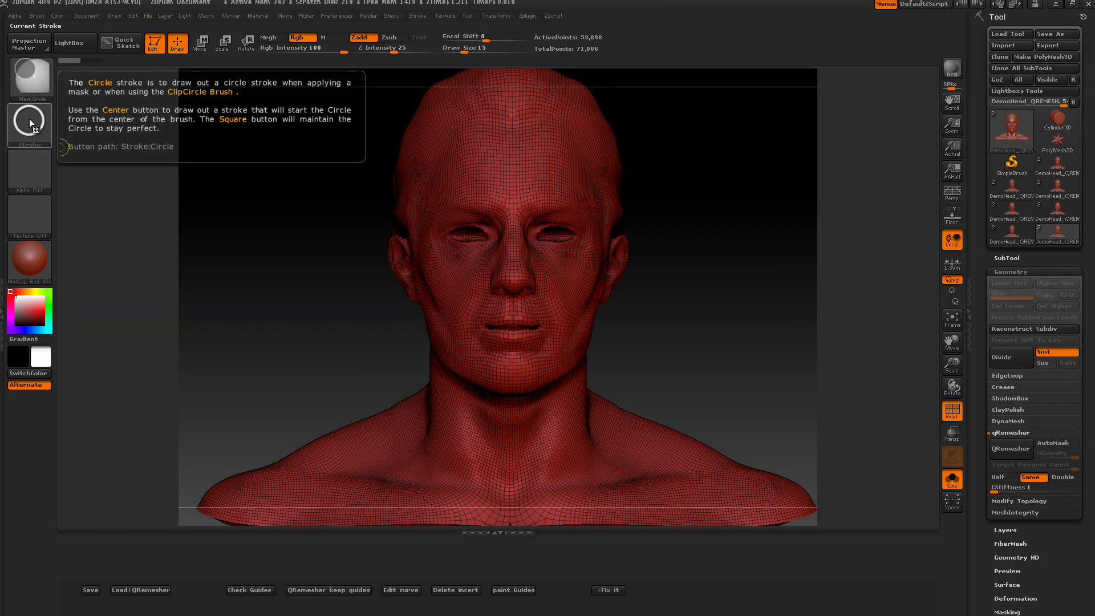
{"action": "left_click_drag", "start_coordinate": [427, 210], "coordinate": [495, 258], "text": "ctrl"}
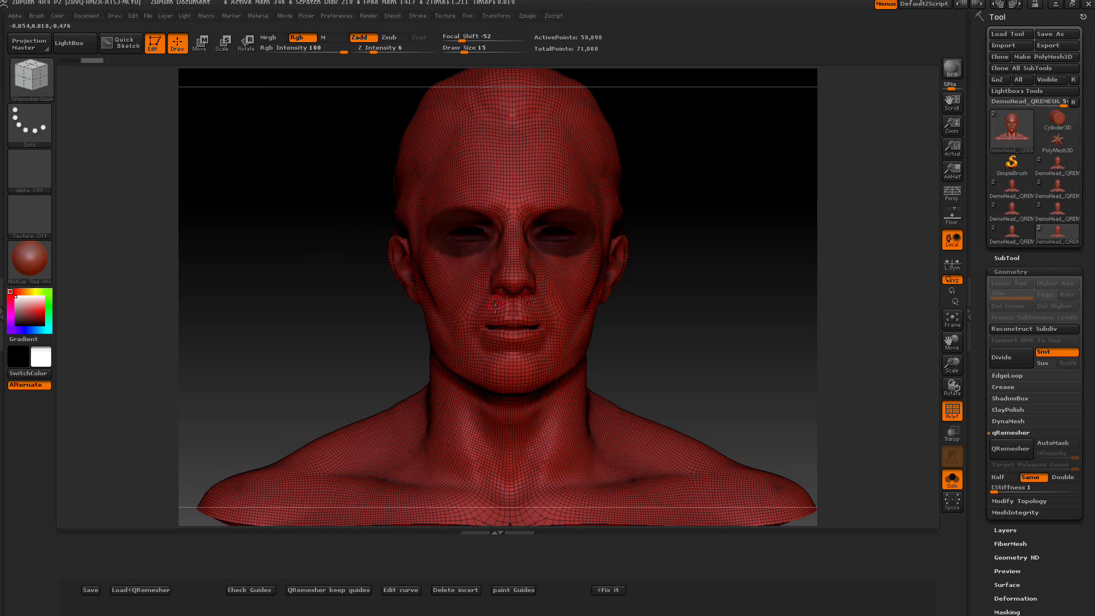
{"action": "left_click", "coordinate": [505, 591]}
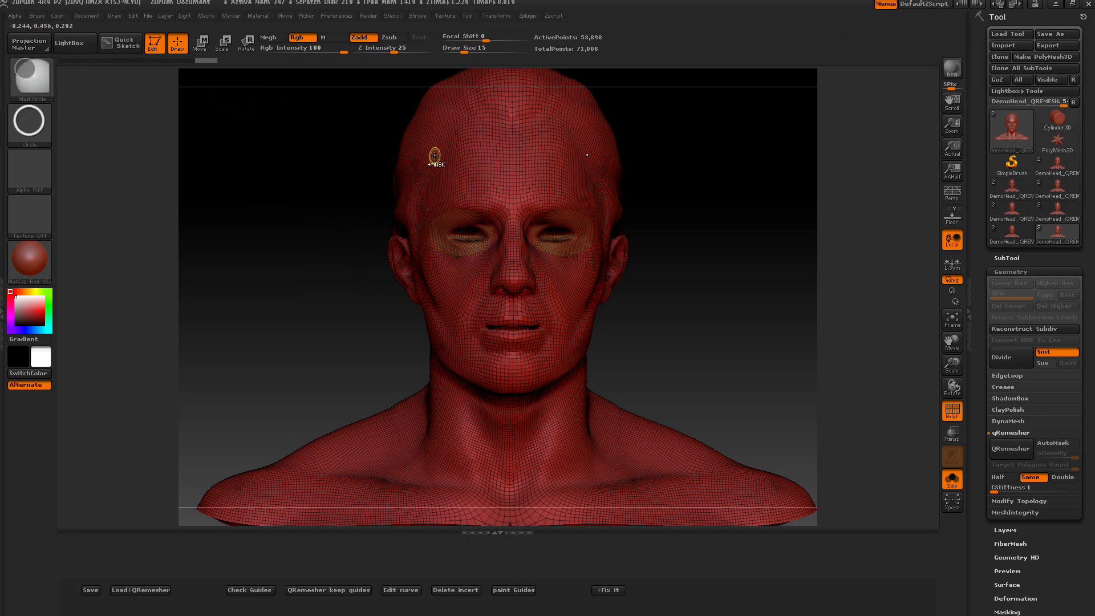
{"action": "left_click_drag", "start_coordinate": [458, 195], "coordinate": [481, 234], "text": "ctrl"}
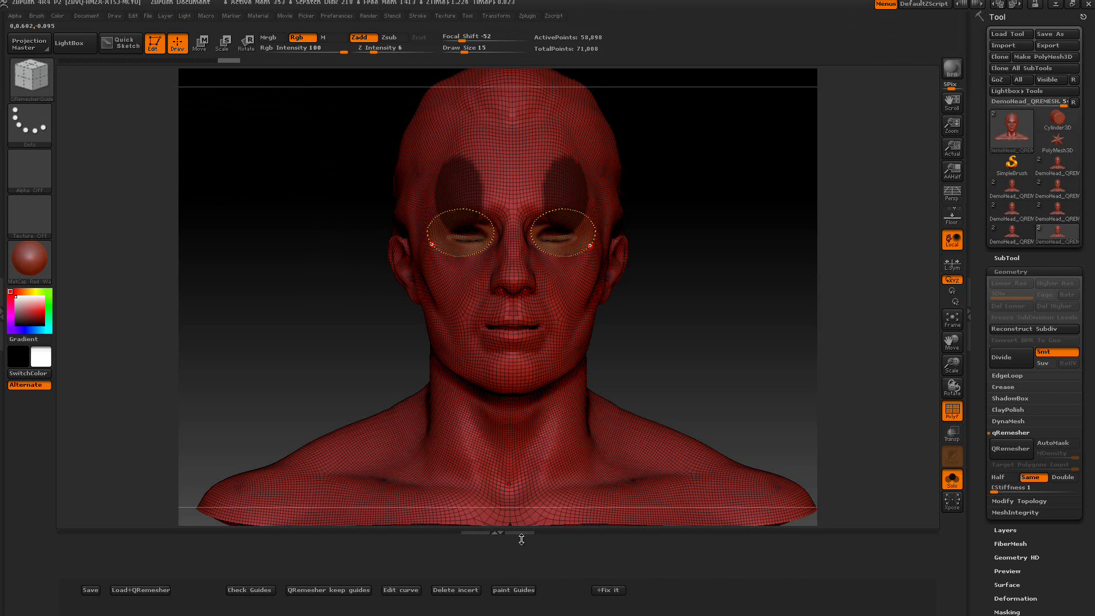
{"action": "left_click", "coordinate": [515, 590]}
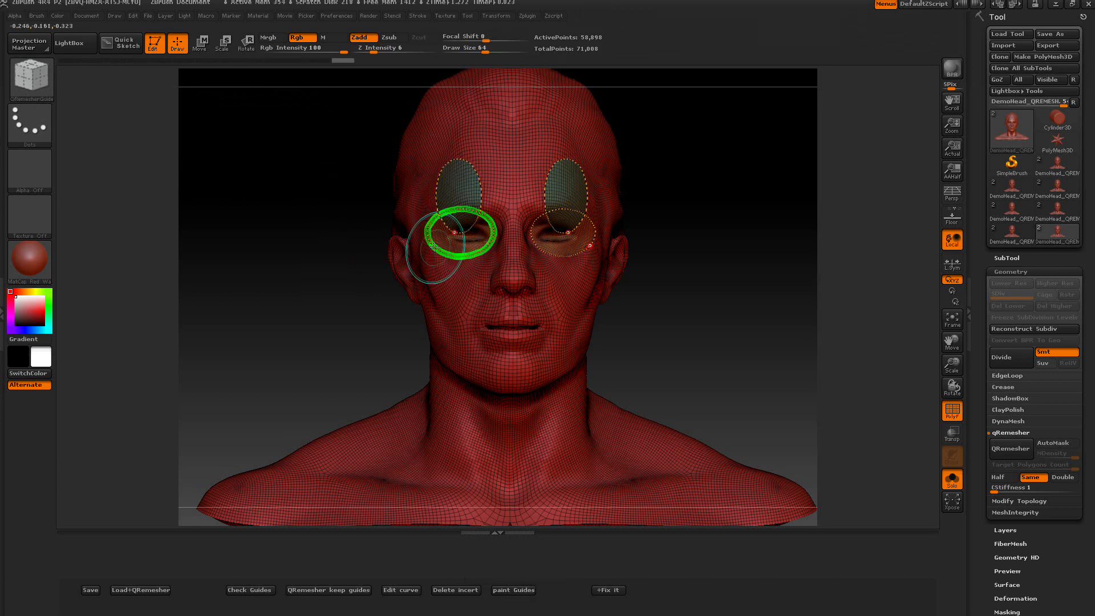
Switch the masking stroke to Dots, paint symmetrical masks on the cheeks below the eyes and generate painted guides from them.
{"action": "left_click", "coordinate": [31, 122], "text": "ctrl"}
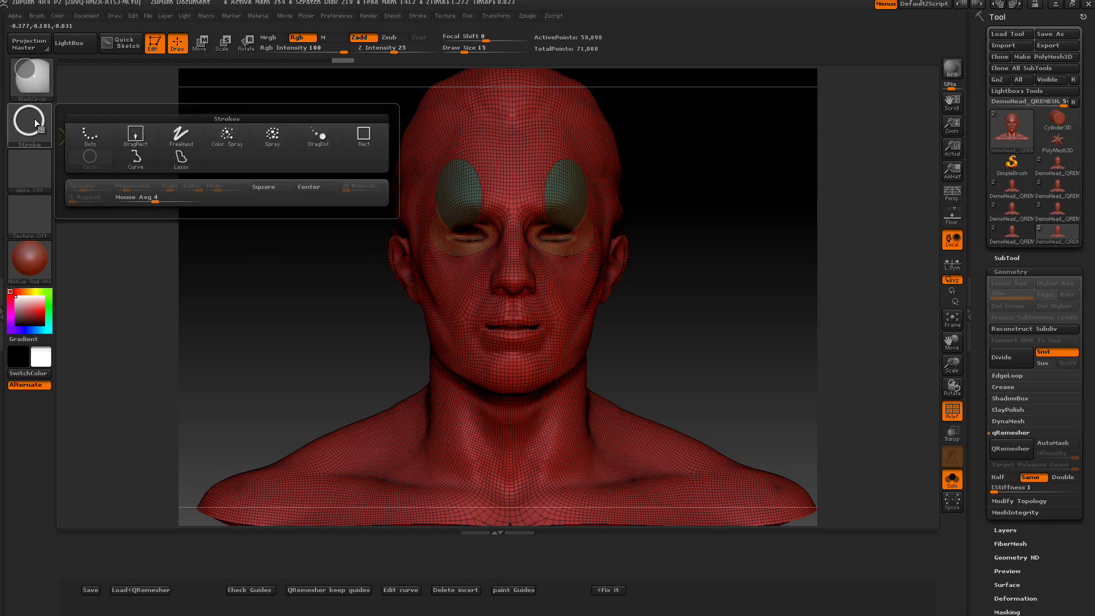
{"action": "mouse_move", "coordinate": [90, 134]}
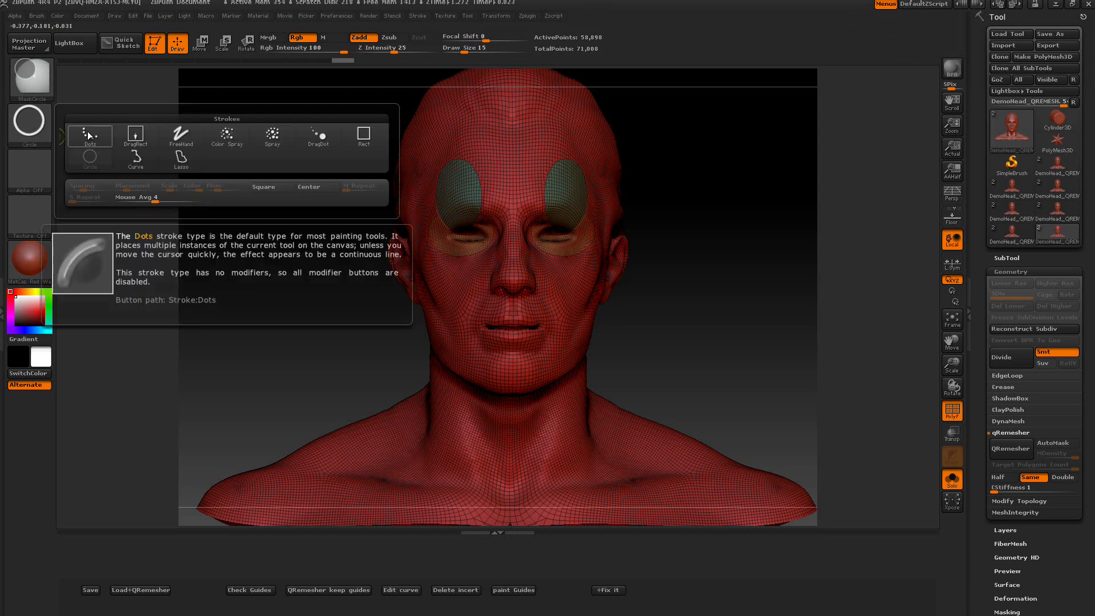
{"action": "left_click", "coordinate": [89, 132]}
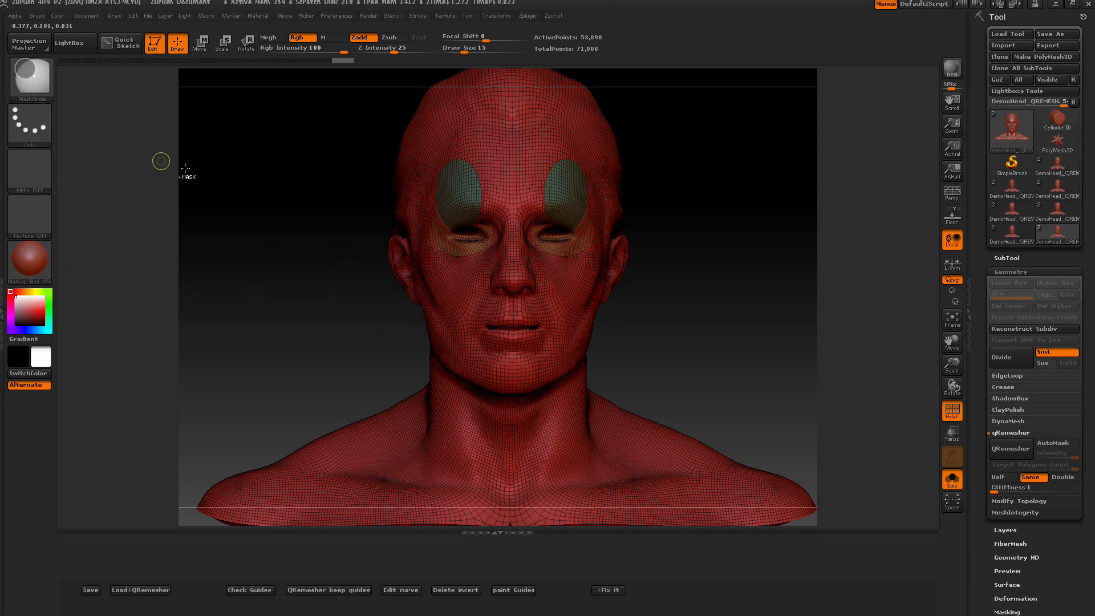
{"action": "mouse_move", "coordinate": [461, 289]}
{"action": "left_mouse_down", "text": "ctrl"}
{"action": "mouse_move", "coordinate": [460, 261]}
{"action": "mouse_move", "coordinate": [443, 265]}
{"action": "mouse_move", "coordinate": [457, 277]}
{"action": "mouse_move", "coordinate": [451, 256]}
{"action": "mouse_move", "coordinate": [440, 259]}
{"action": "mouse_move", "coordinate": [465, 282]}
{"action": "mouse_move", "coordinate": [445, 259]}
{"action": "mouse_move", "coordinate": [458, 272]}
{"action": "mouse_move", "coordinate": [461, 254]}
{"action": "mouse_move", "coordinate": [449, 266]}
{"action": "mouse_move", "coordinate": [474, 267]}
{"action": "mouse_move", "coordinate": [452, 272]}
{"action": "left_mouse_up", "text": "ctrl"}
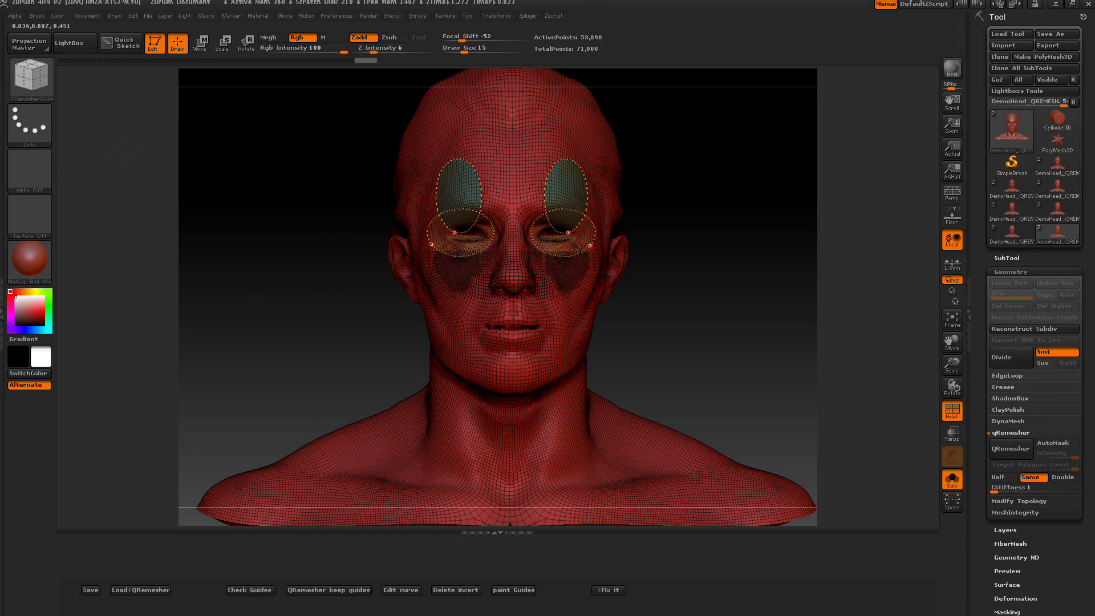
{"action": "left_click_drag", "start_coordinate": [725, 324], "coordinate": [721, 326]}
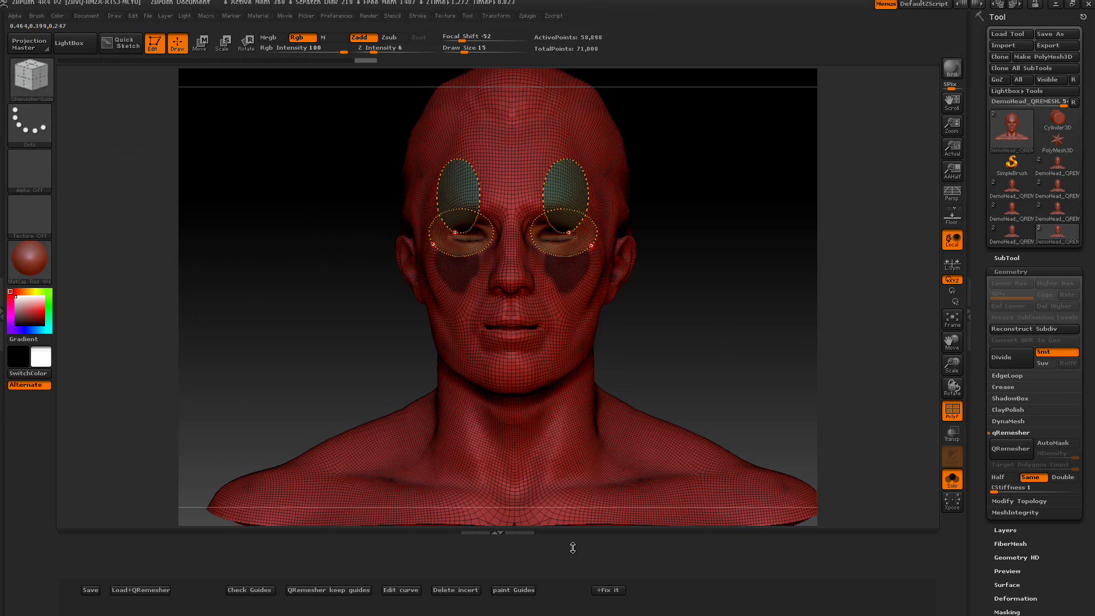
{"action": "left_click", "coordinate": [529, 590]}
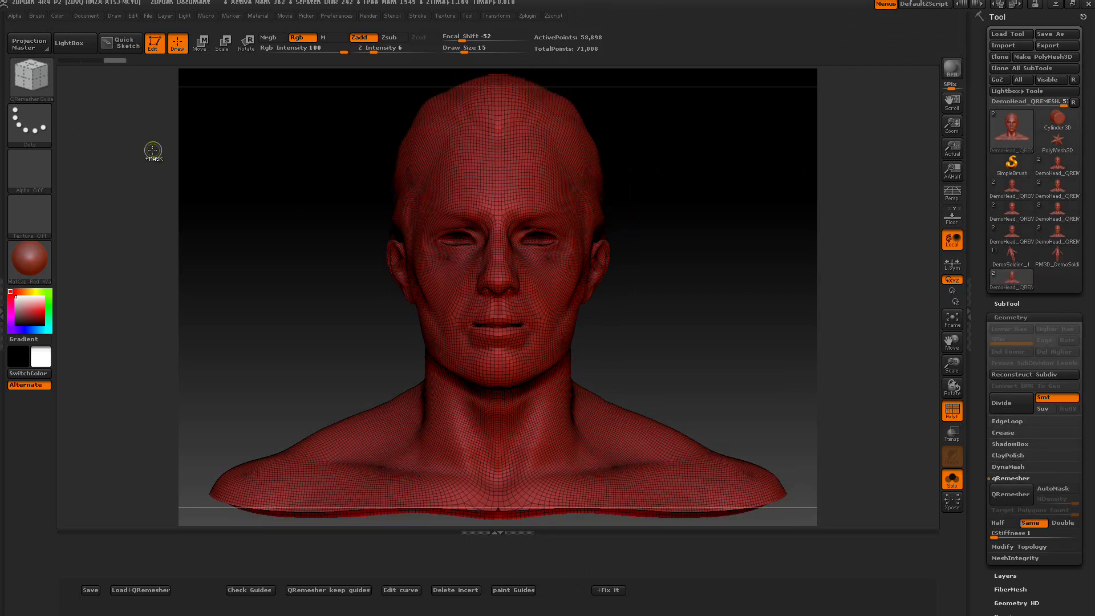
Hide the back of the head, neck and shoulders so that only the front of the face is visible.
{"action": "key", "text": "ctrl"}
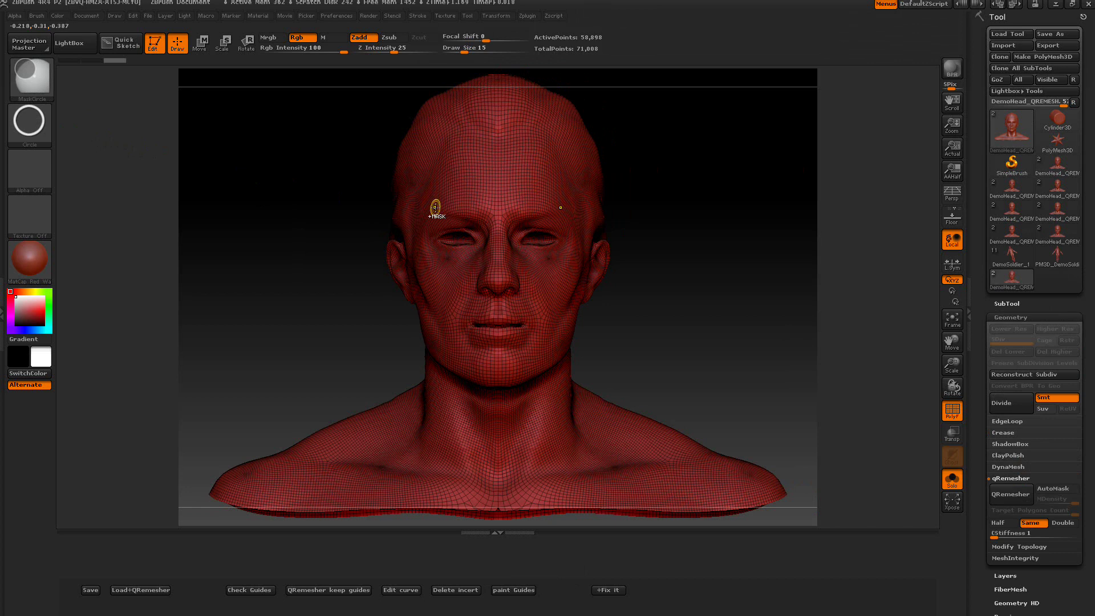
{"action": "mouse_move", "coordinate": [433, 187]}
{"action": "left_mouse_down", "text": "ctrl"}
{"action": "mouse_move", "coordinate": [484, 243]}
{"action": "mouse_move", "coordinate": [475, 277]}
{"action": "left_mouse_up", "text": "ctrl"}
{"action": "mouse_move", "coordinate": [274, 208]}
{"action": "left_mouse_down"}
{"action": "mouse_move", "coordinate": [359, 219]}
{"action": "mouse_move", "coordinate": [282, 205]}
{"action": "left_mouse_up"}
{"action": "left_click_drag", "start_coordinate": [669, 291], "coordinate": [687, 291]}
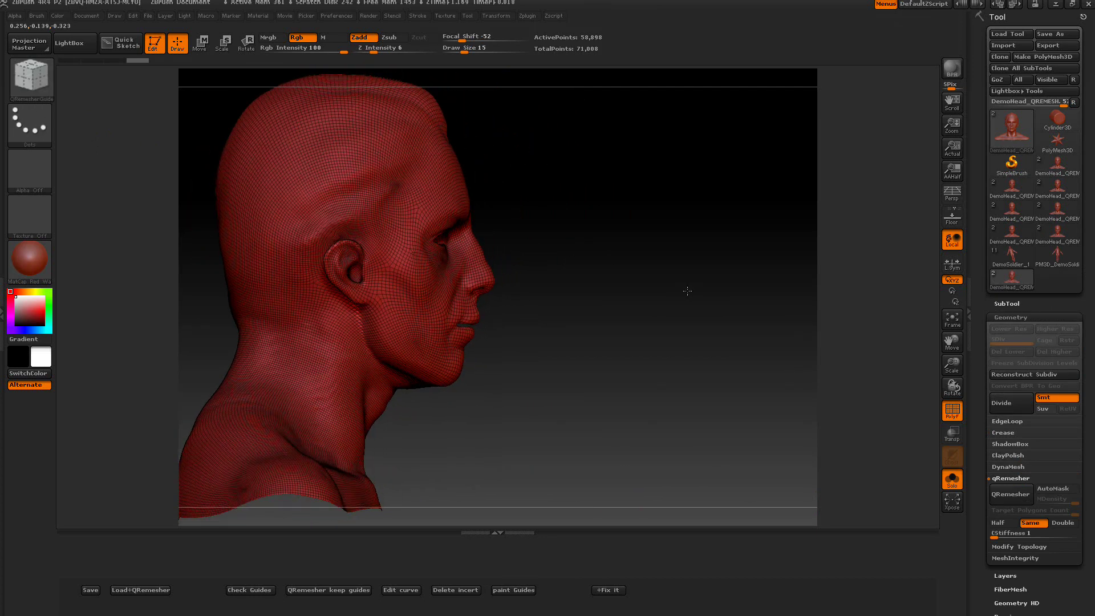
{"action": "mouse_move", "coordinate": [615, 372]}
{"action": "left_mouse_down", "text": "ctrl+shift"}
{"action": "mouse_move", "coordinate": [516, 212]}
{"action": "mouse_move", "coordinate": [378, 115]}
{"action": "left_mouse_up", "text": "ctrl+shift"}
{"action": "left_click_drag", "start_coordinate": [661, 273], "coordinate": [593, 270]}
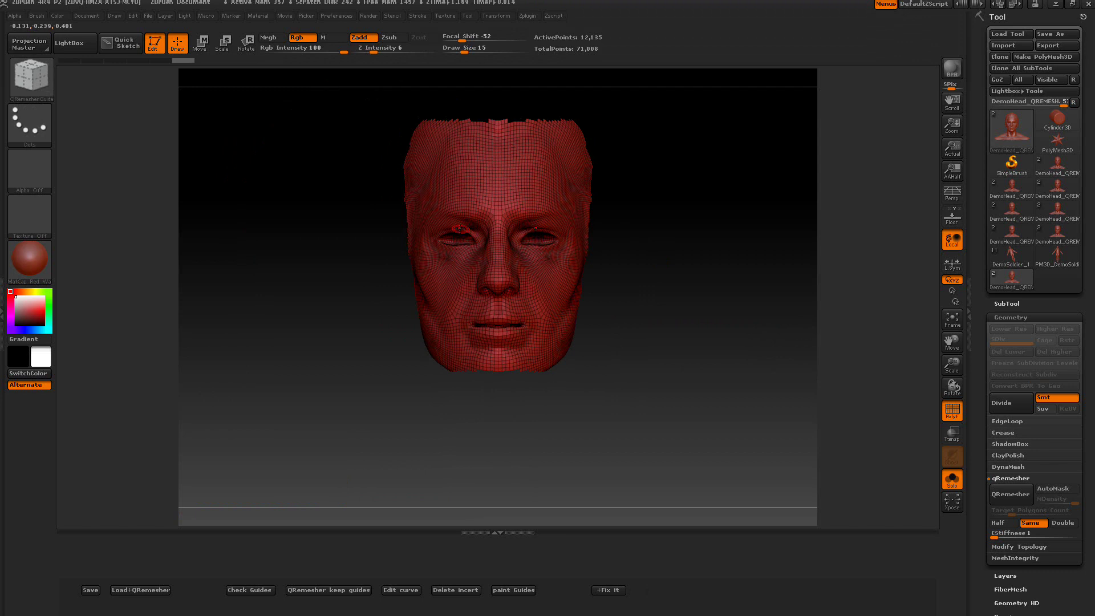
Mask both eyes with the Circle stroke, show the whole head again and generate painted guides from the mask.
{"action": "key", "text": "ctrl"}
{"action": "mouse_move", "coordinate": [447, 226]}
{"action": "left_mouse_down", "text": "ctrl"}
{"action": "mouse_move", "coordinate": [502, 265]}
{"action": "mouse_move", "coordinate": [485, 260]}
{"action": "left_mouse_up", "text": "ctrl"}
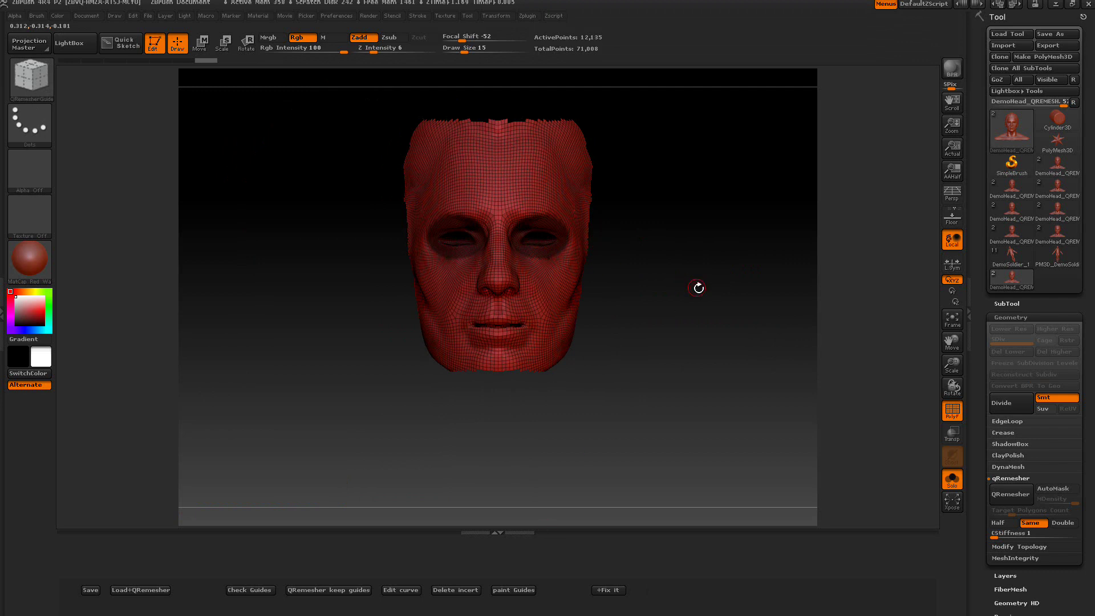
{"action": "left_click", "coordinate": [706, 298], "text": "ctrl+shift"}
{"action": "mouse_move", "coordinate": [705, 337]}
{"action": "left_mouse_down"}
{"action": "mouse_move", "coordinate": [791, 345]}
{"action": "mouse_move", "coordinate": [726, 344]}
{"action": "mouse_move", "coordinate": [569, 481]}
{"action": "left_mouse_up"}
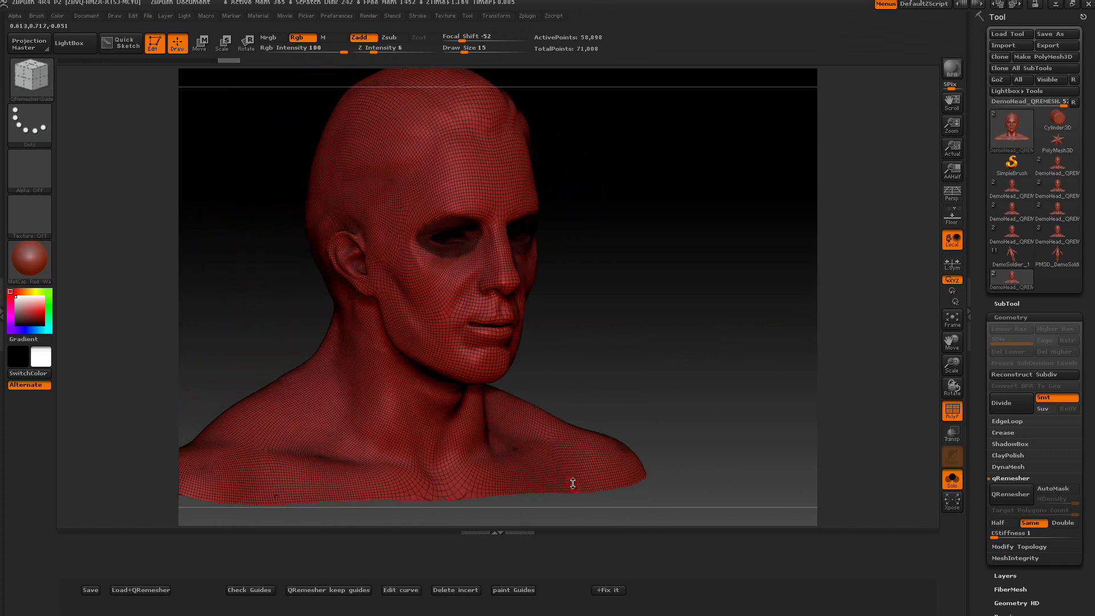
{"action": "left_click", "coordinate": [495, 591]}
{"action": "left_click_drag", "start_coordinate": [643, 313], "coordinate": [585, 317]}
{"action": "right_click_drag", "start_coordinate": [553, 318], "coordinate": [628, 317]}
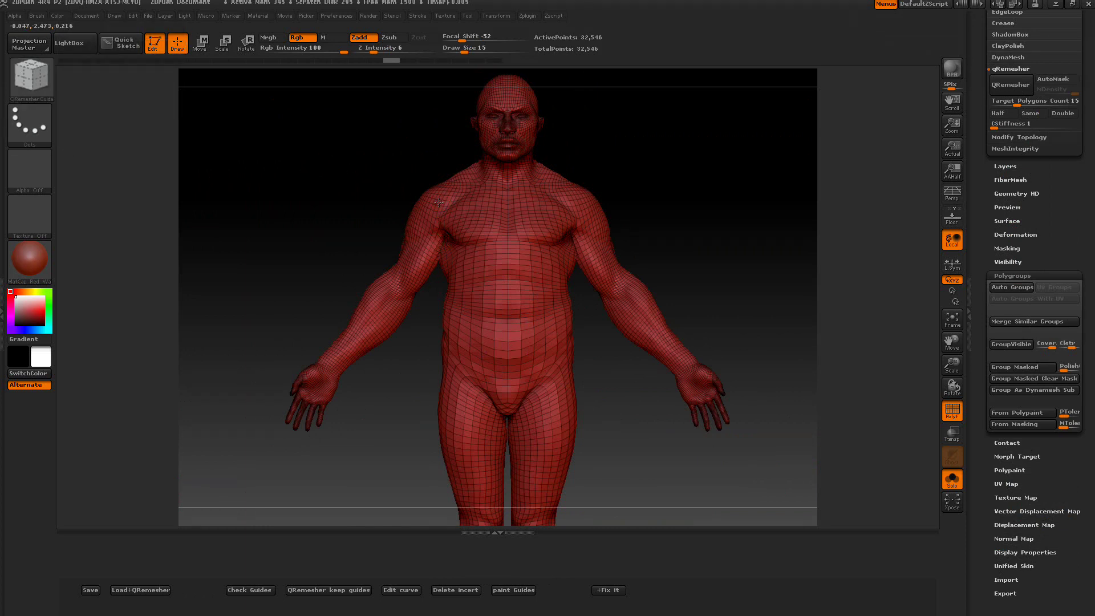
{"action": "mouse_move", "coordinate": [440, 241]}
{"action": "left_mouse_down"}
{"action": "mouse_move", "coordinate": [430, 325]}
{"action": "mouse_move", "coordinate": [475, 329]}
{"action": "mouse_move", "coordinate": [461, 332]}
{"action": "mouse_move", "coordinate": [438, 277]}
{"action": "left_mouse_up"}
{"action": "mouse_move", "coordinate": [444, 211]}
{"action": "left_mouse_down"}
{"action": "mouse_move", "coordinate": [447, 286]}
{"action": "mouse_move", "coordinate": [432, 326]}
{"action": "left_mouse_up"}
{"action": "left_click", "coordinate": [503, 211]}
Mask the body's right arm from the armpit up over the shoulder using MaskCurve, and generate painted guides from the mask.
{"action": "key", "text": "ctrl"}
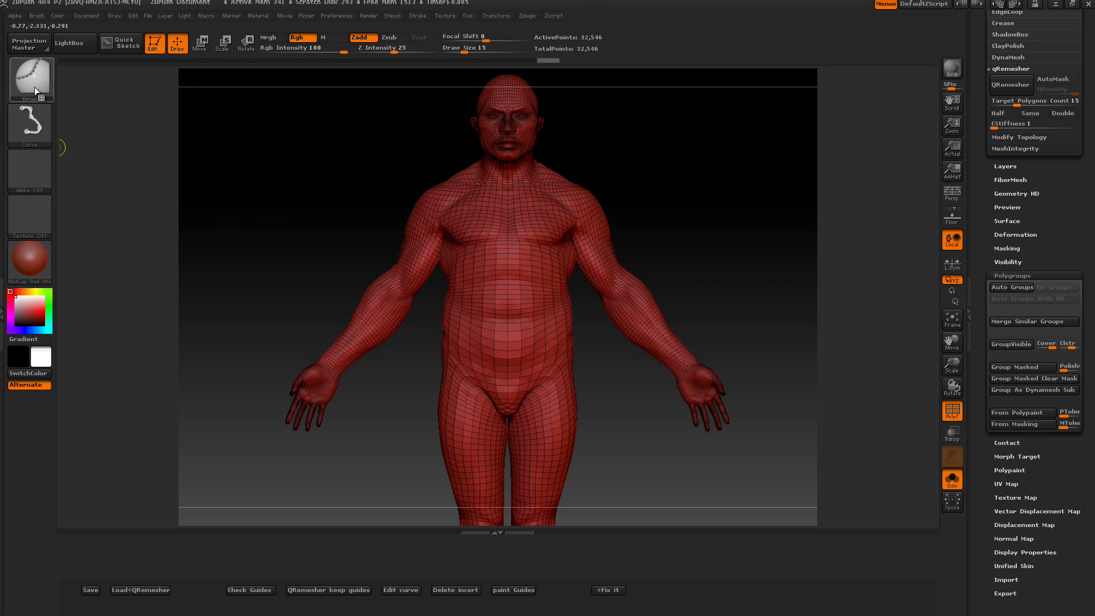
{"action": "mouse_move", "coordinate": [34, 89]}
{"action": "mouse_move", "coordinate": [38, 110]}
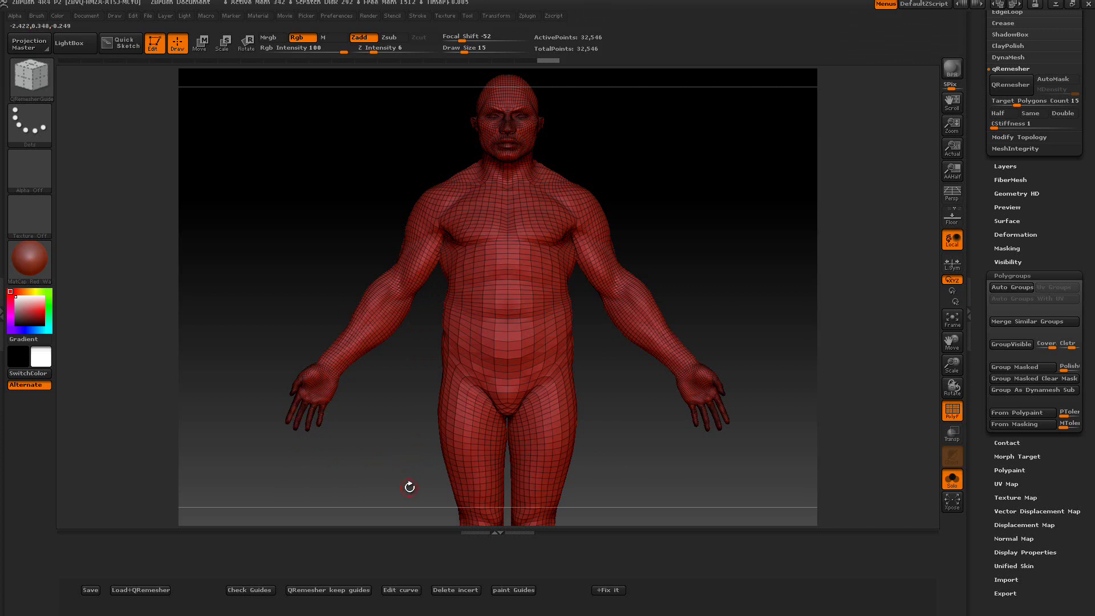
{"action": "key", "text": "ctrl"}
{"action": "left_click_drag", "start_coordinate": [406, 487], "coordinate": [442, 260], "text": "ctrl"}
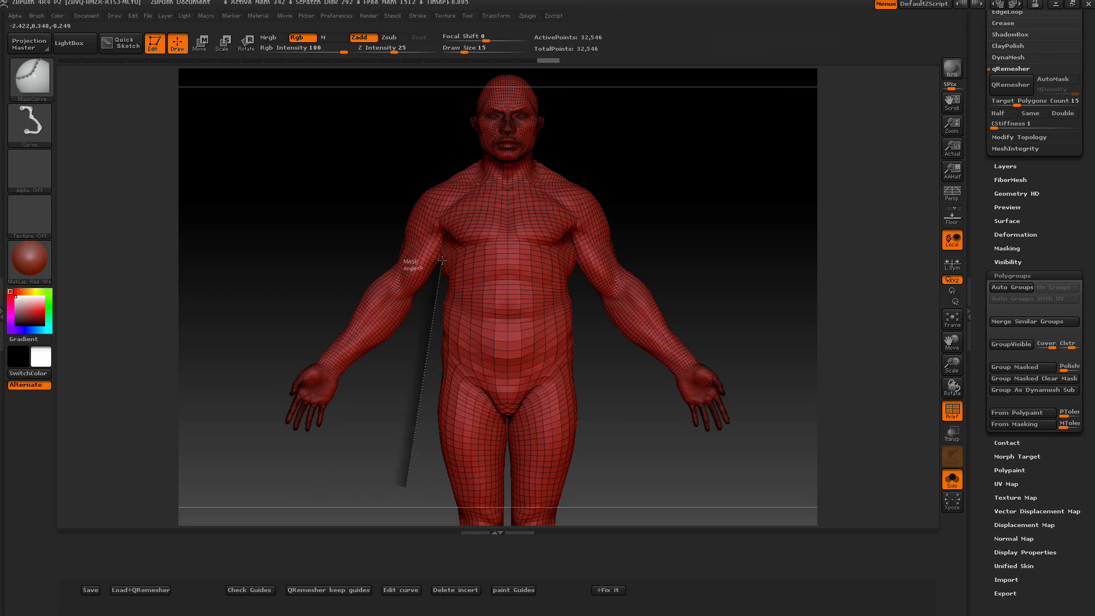
{"action": "left_click_drag", "start_coordinate": [442, 260], "coordinate": [433, 171], "text": "ctrl"}
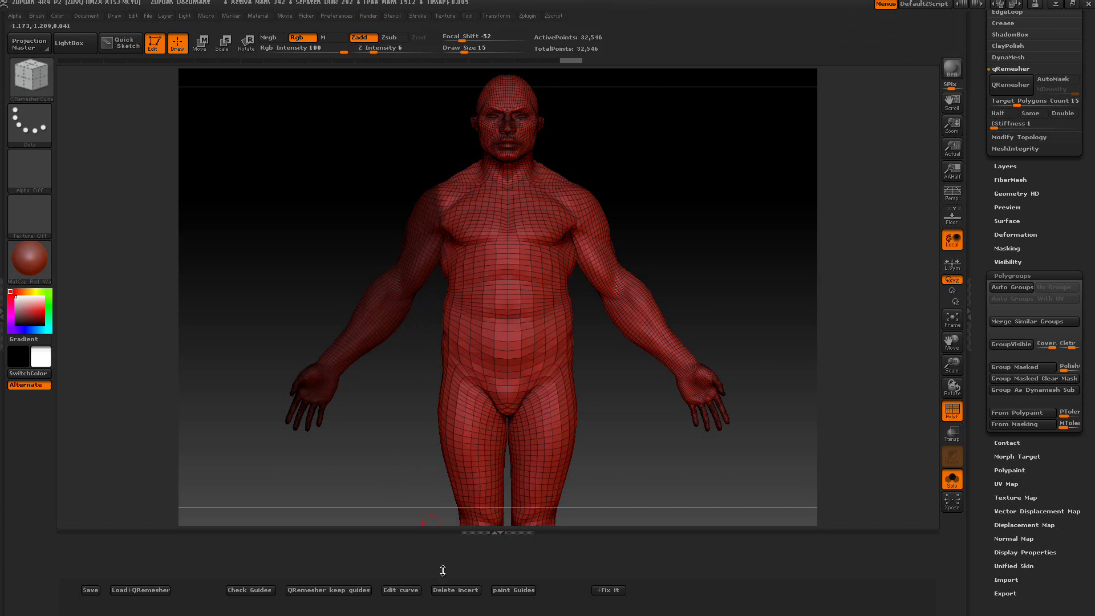
{"action": "left_click", "coordinate": [502, 591]}
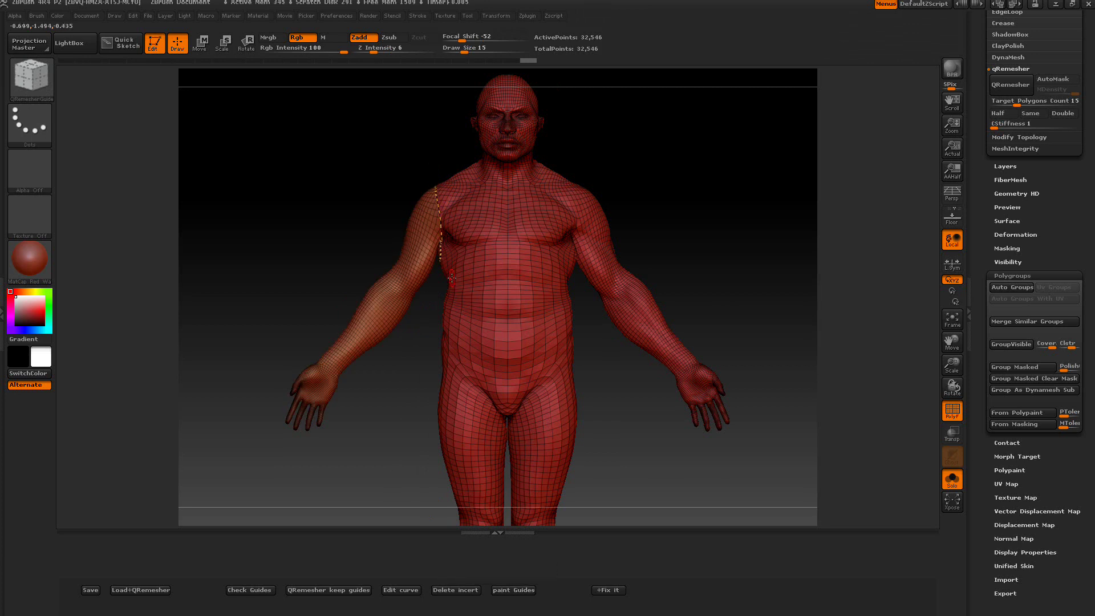